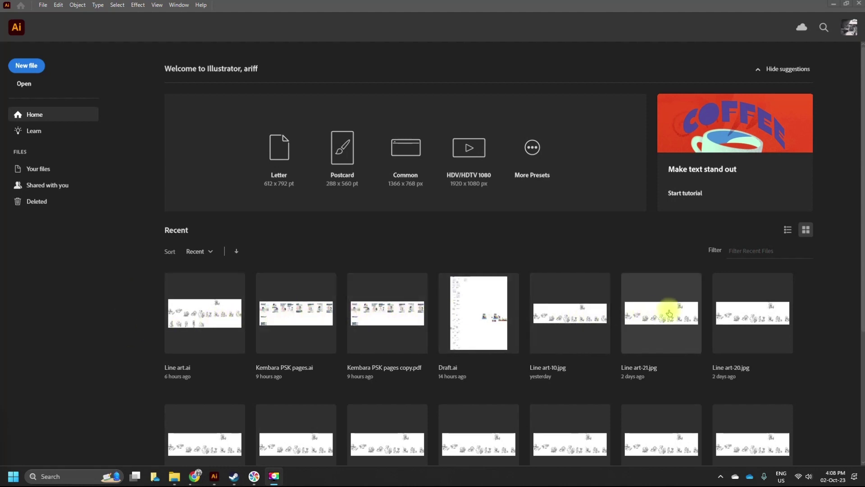
{"action": "scroll", "coordinate": [766, 362], "scroll_direction": "down", "scroll_amount": 4}
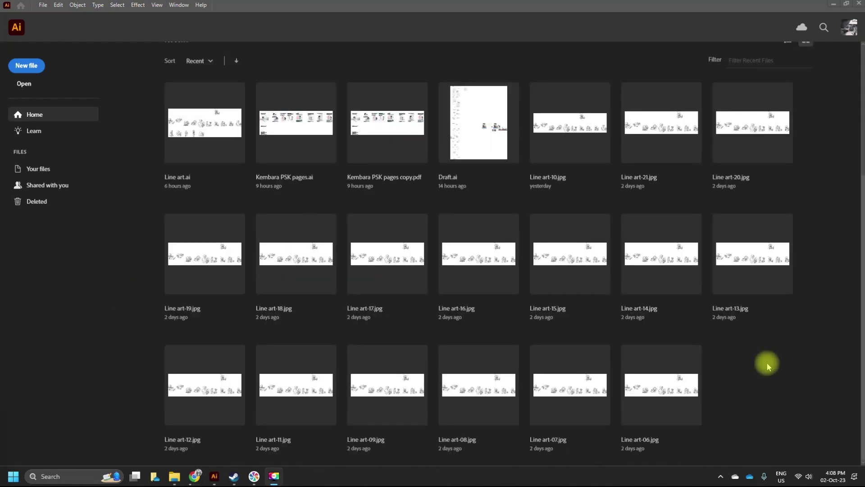
{"action": "scroll", "coordinate": [766, 362], "scroll_direction": "up", "scroll_amount": 4}
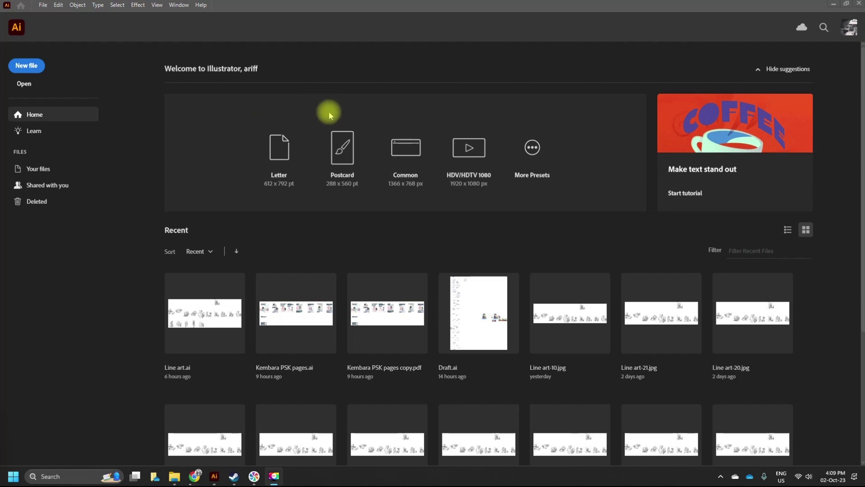
Step: Open the new document settings and browse the Mobile, Web, Print, Saved and Recent presets
{"action": "left_click", "coordinate": [534, 148]}
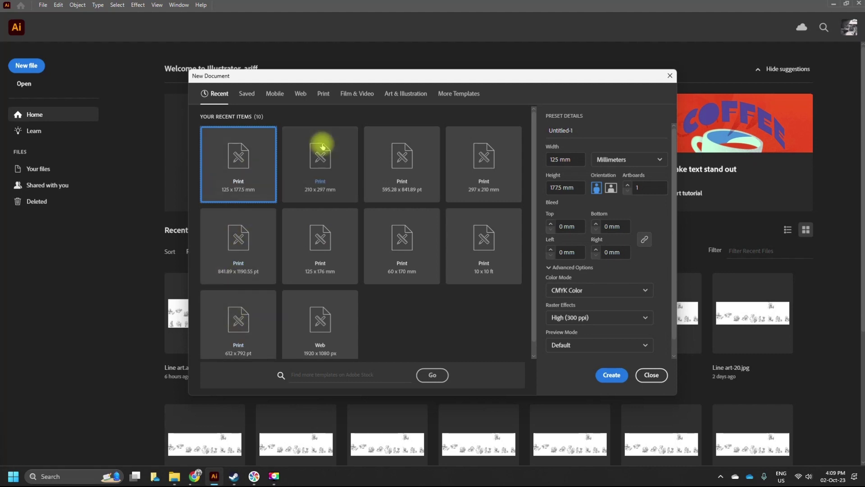
{"action": "left_click", "coordinate": [325, 171]}
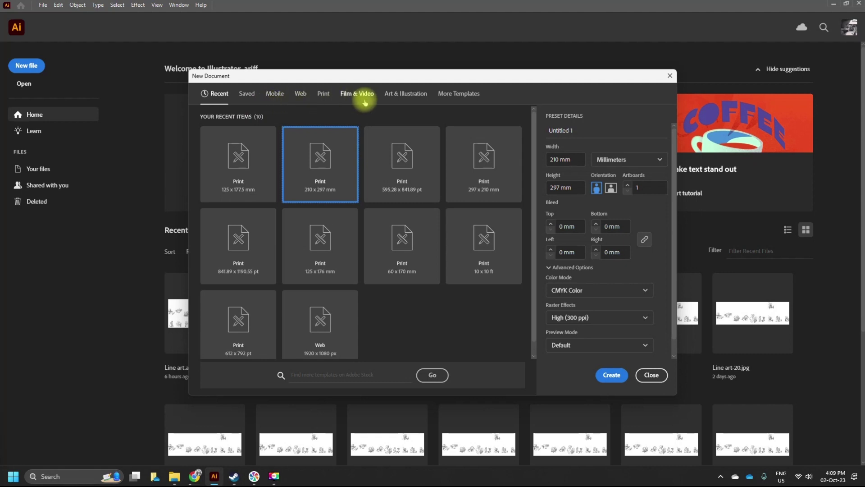
{"action": "left_click", "coordinate": [276, 94]}
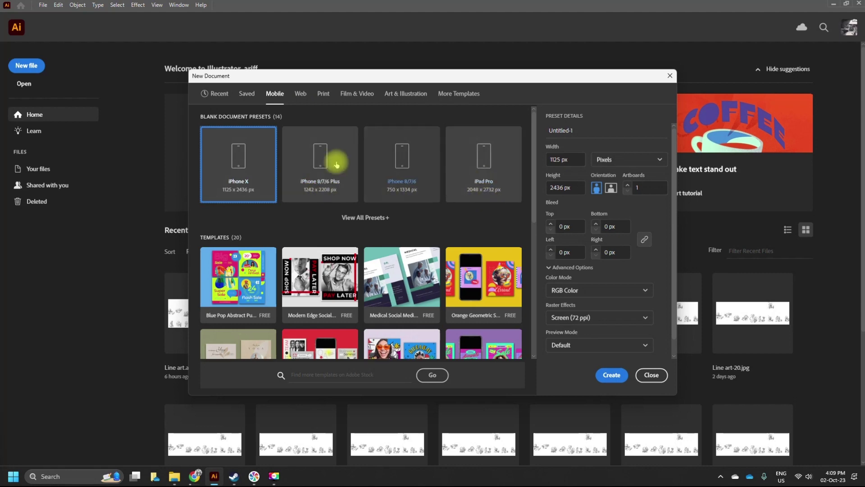
{"action": "left_click", "coordinate": [300, 94]}
{"action": "left_click", "coordinate": [322, 93]}
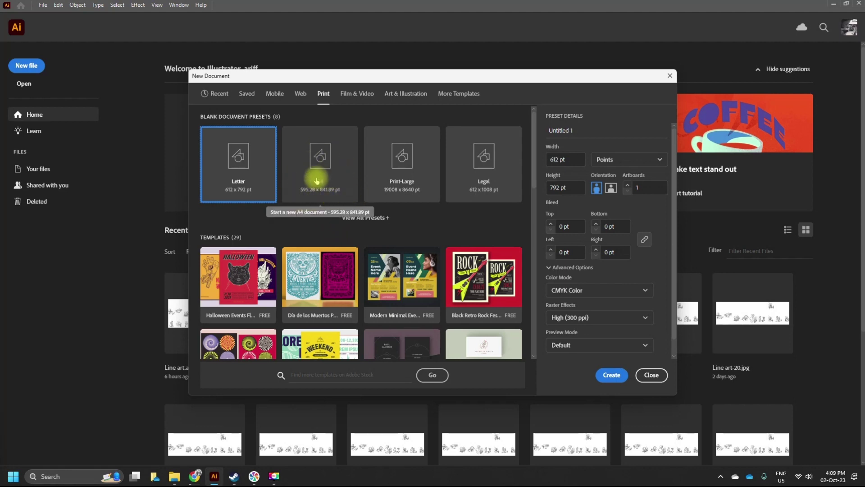
{"action": "left_click", "coordinate": [248, 93]}
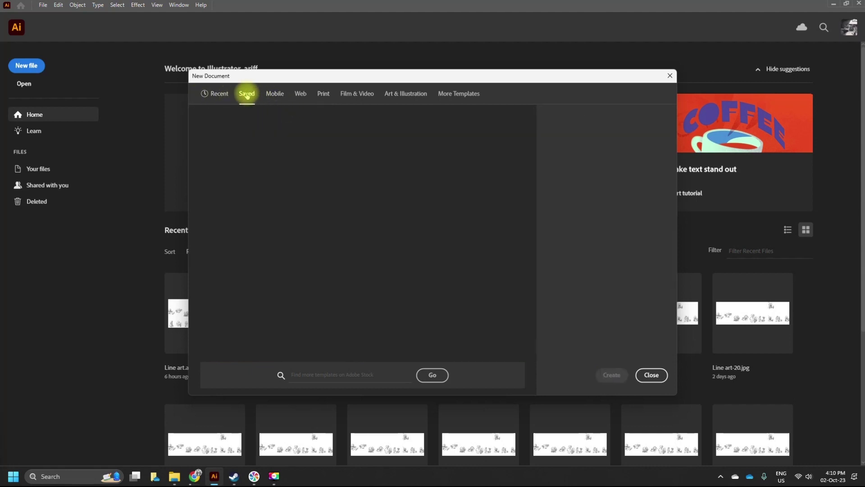
{"action": "left_click", "coordinate": [218, 93]}
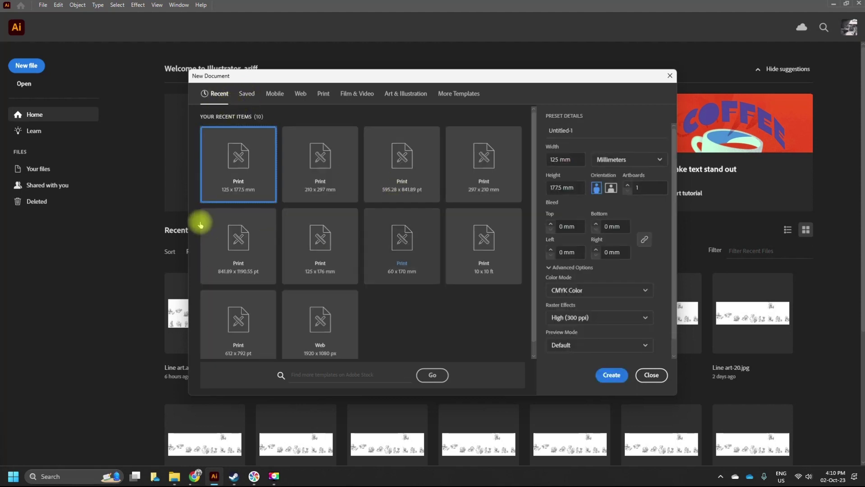
Step: Create a portrait print document of 210 x 297 mm in millimetres with CMYK Color and High (300 ppi) raster effects
{"action": "left_click", "coordinate": [314, 155]}
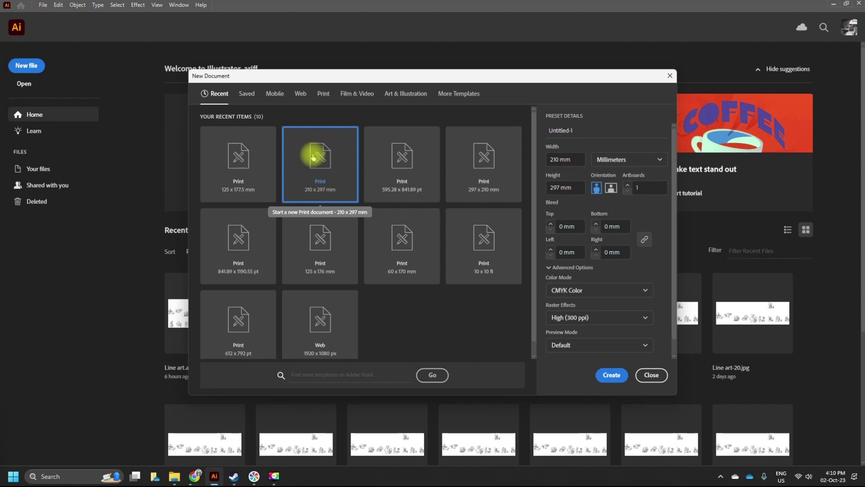
{"action": "left_click", "coordinate": [635, 160]}
{"action": "left_click", "coordinate": [633, 278]}
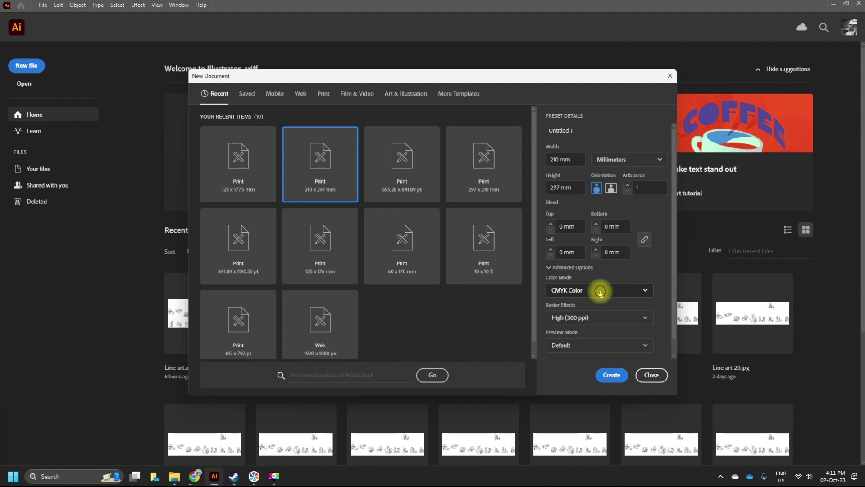
{"action": "left_click", "coordinate": [600, 292]}
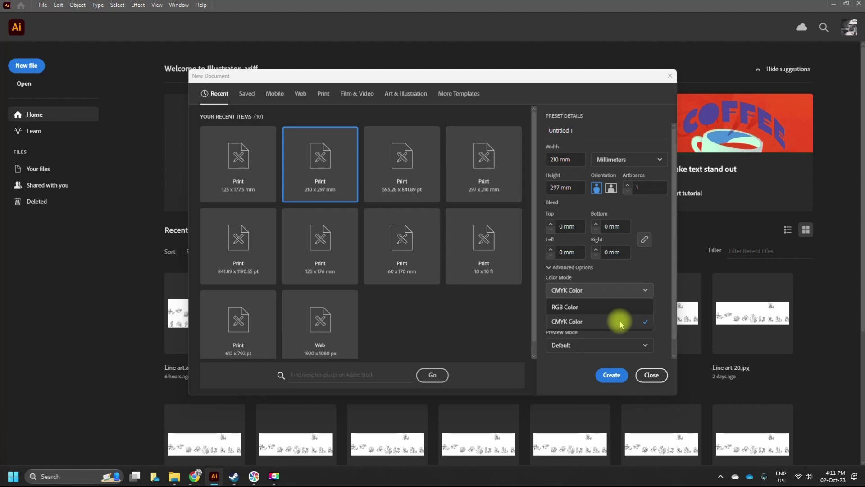
{"action": "left_click", "coordinate": [570, 322]}
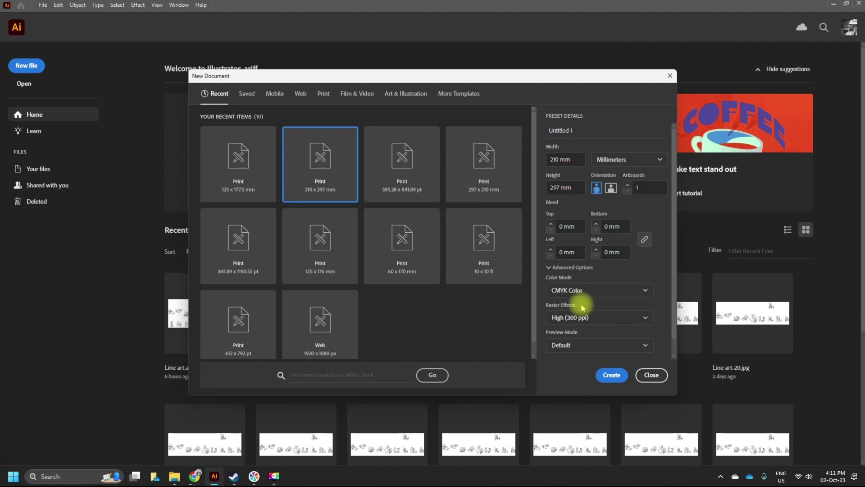
{"action": "left_click", "coordinate": [578, 317]}
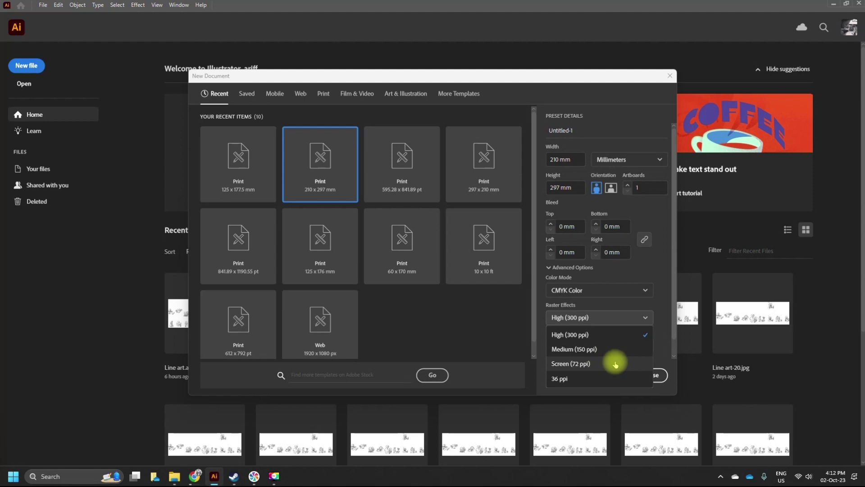
{"action": "left_click", "coordinate": [618, 335]}
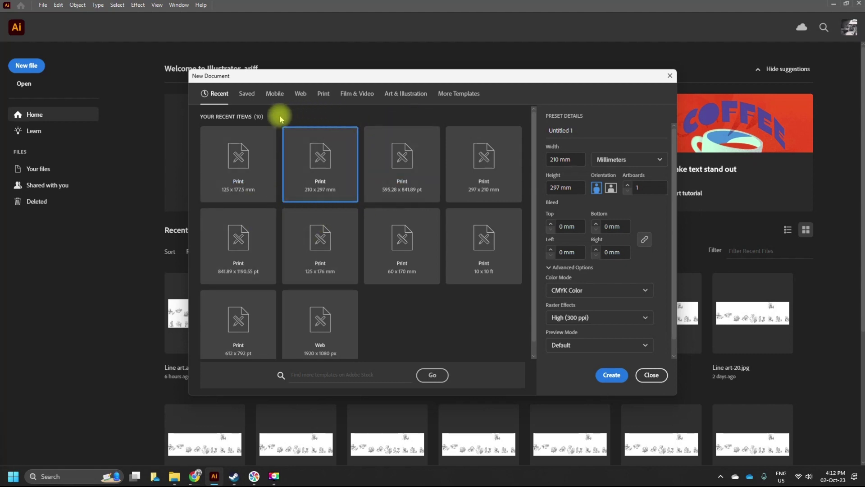
{"action": "left_click", "coordinate": [622, 163]}
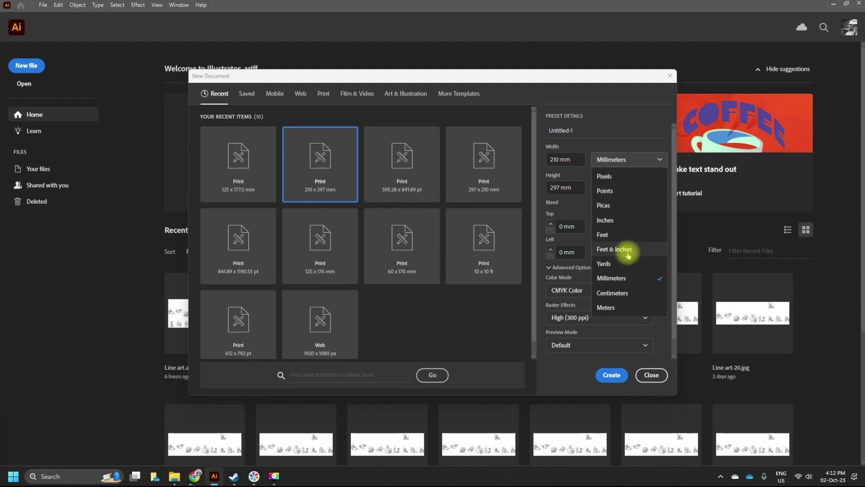
{"action": "left_click", "coordinate": [630, 277]}
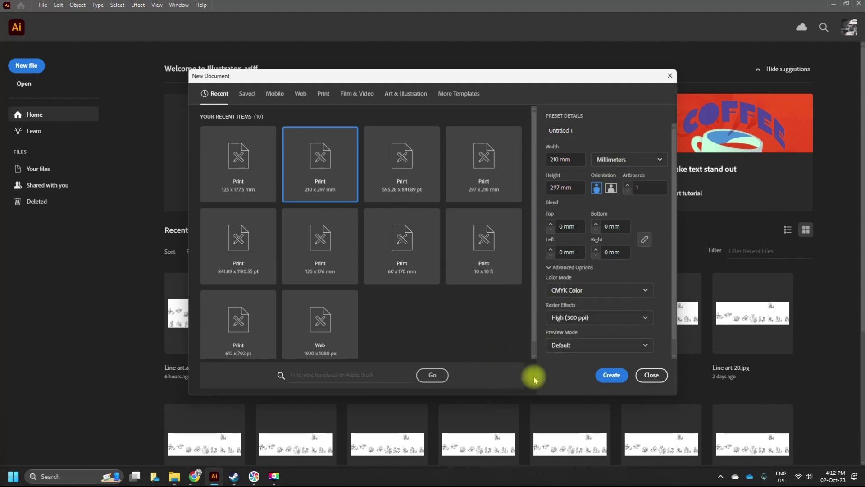
{"action": "left_click", "coordinate": [611, 379]}
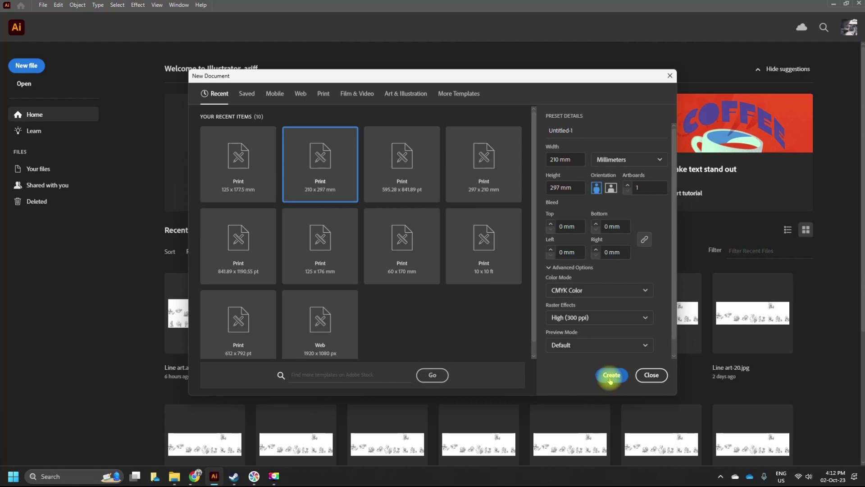
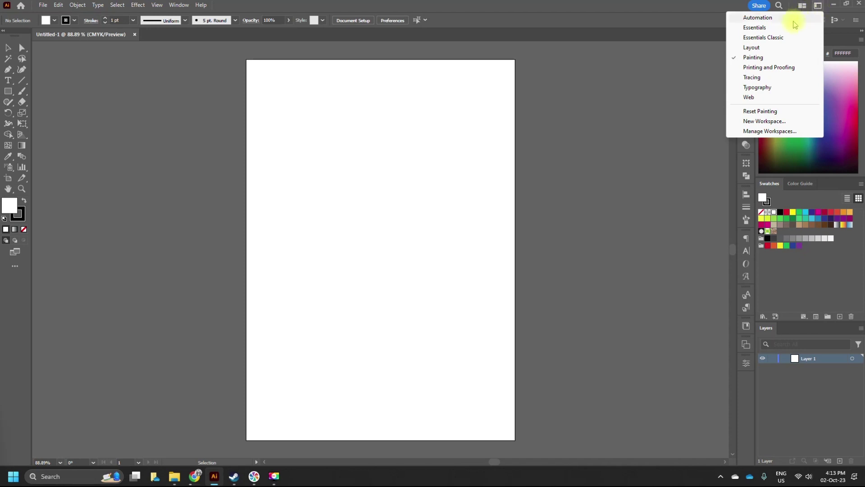
Step: Switch the workspace to Essentials Classic, try Essentials, and return to Essentials Classic
{"action": "left_click", "coordinate": [776, 30]}
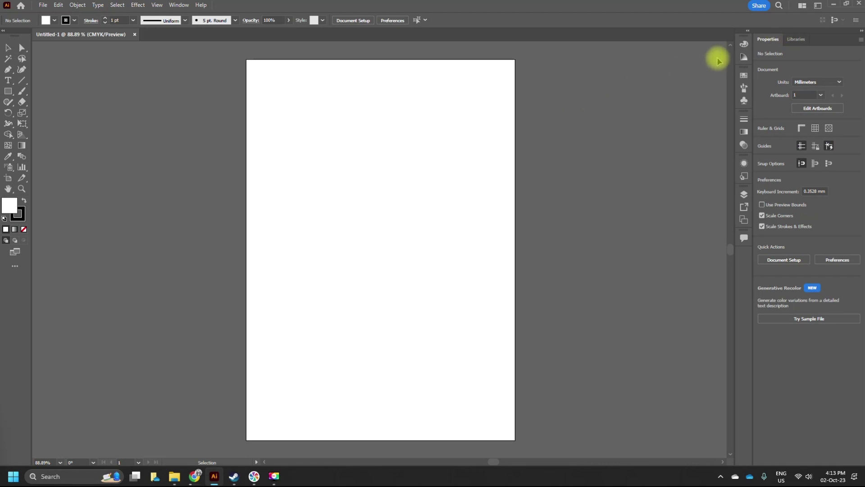
{"action": "left_click", "coordinate": [820, 9]}
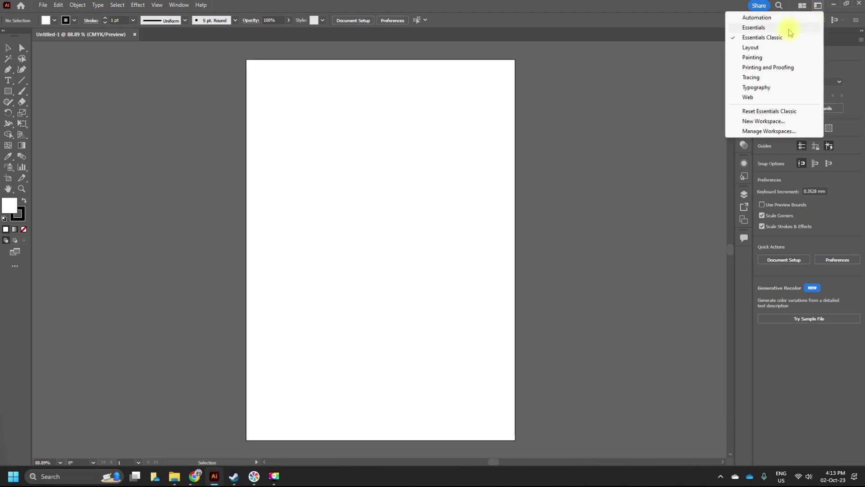
{"action": "left_click", "coordinate": [787, 28]}
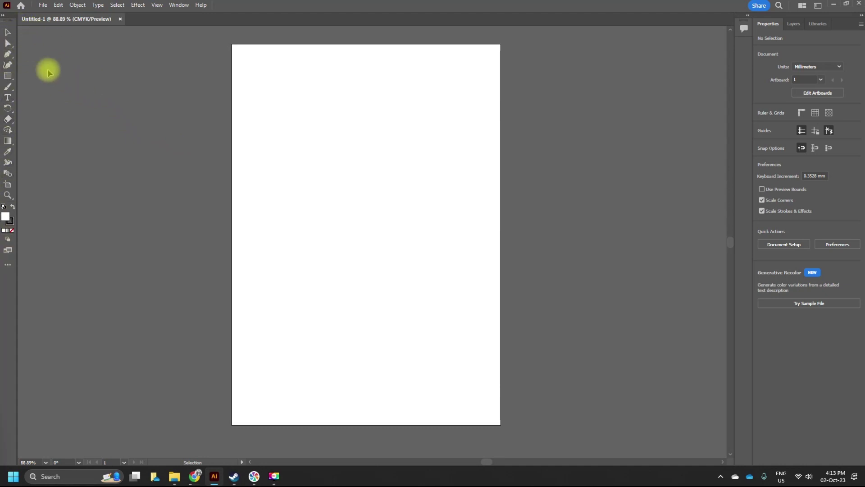
{"action": "left_click", "coordinate": [818, 6]}
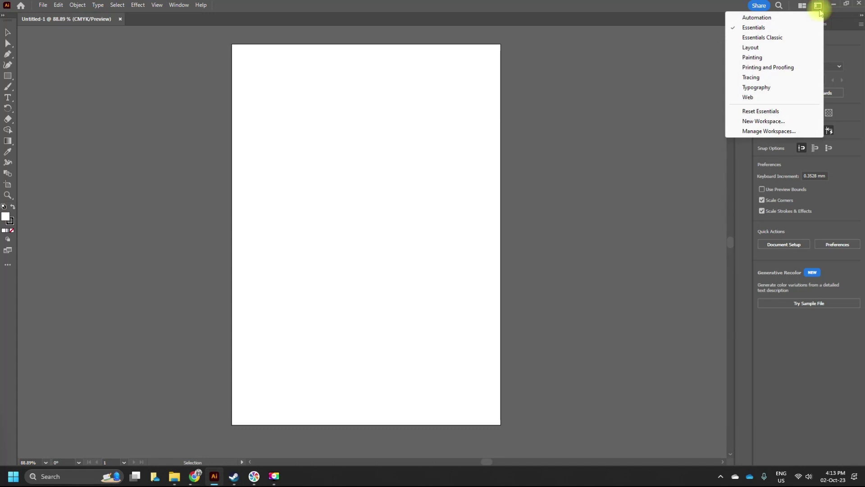
{"action": "left_click", "coordinate": [782, 38]}
Step: Switch the workspace to Painting
{"action": "left_click", "coordinate": [818, 5]}
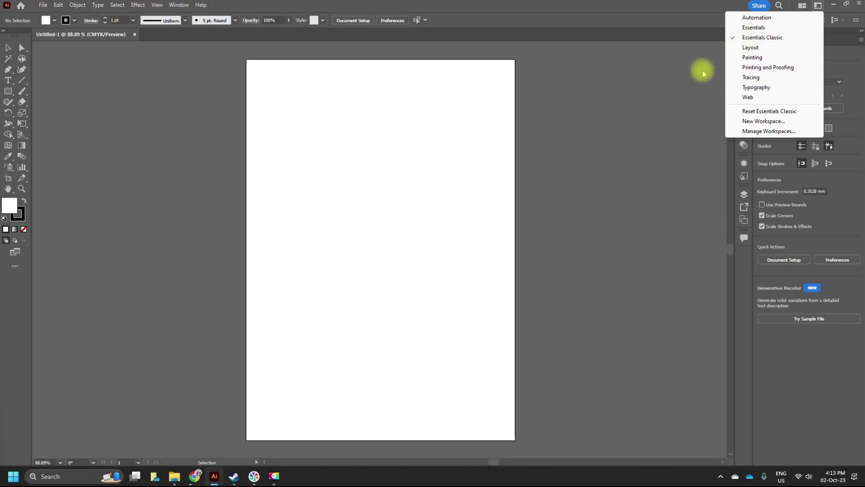
{"action": "left_click", "coordinate": [612, 134]}
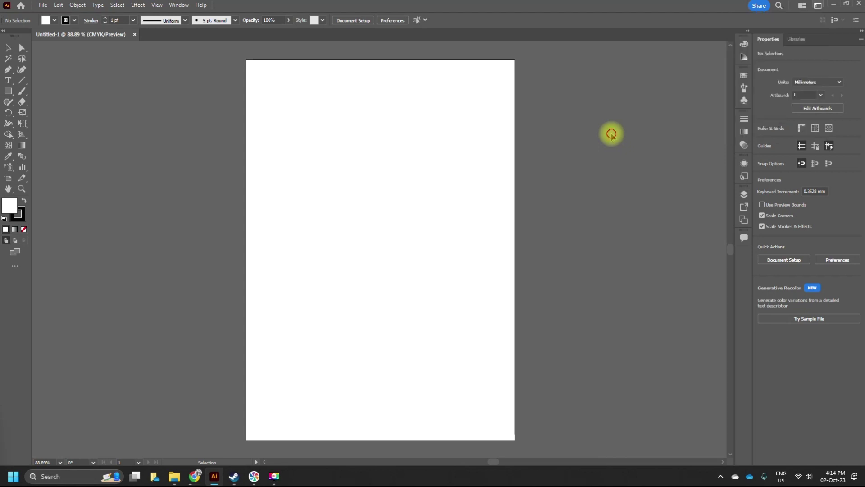
{"action": "left_click", "coordinate": [818, 5]}
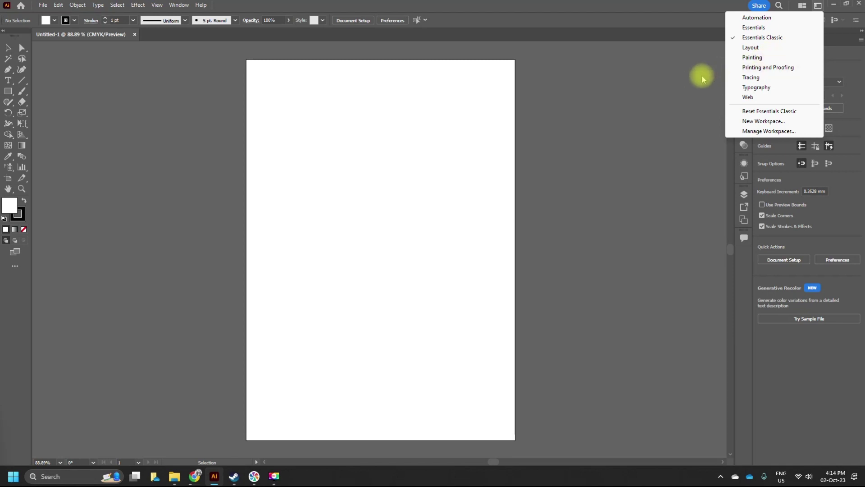
{"action": "left_click", "coordinate": [745, 58]}
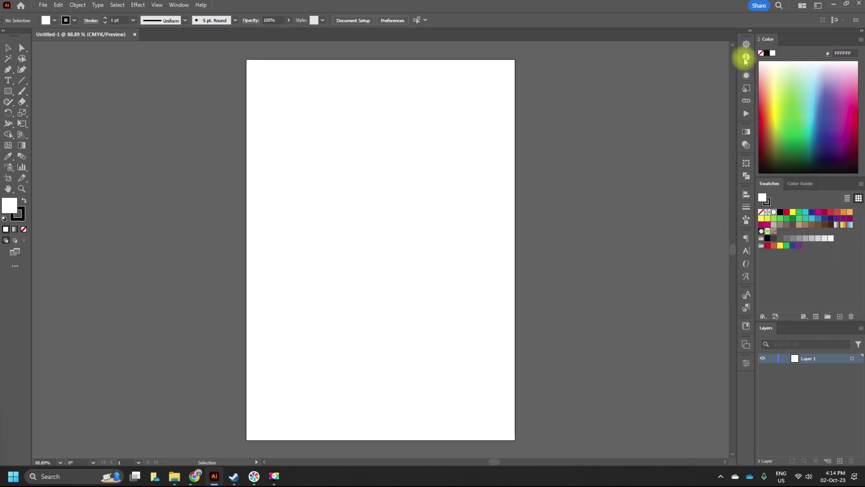
Step: Set the workspace to Essentials Classic
{"action": "left_click", "coordinate": [818, 6]}
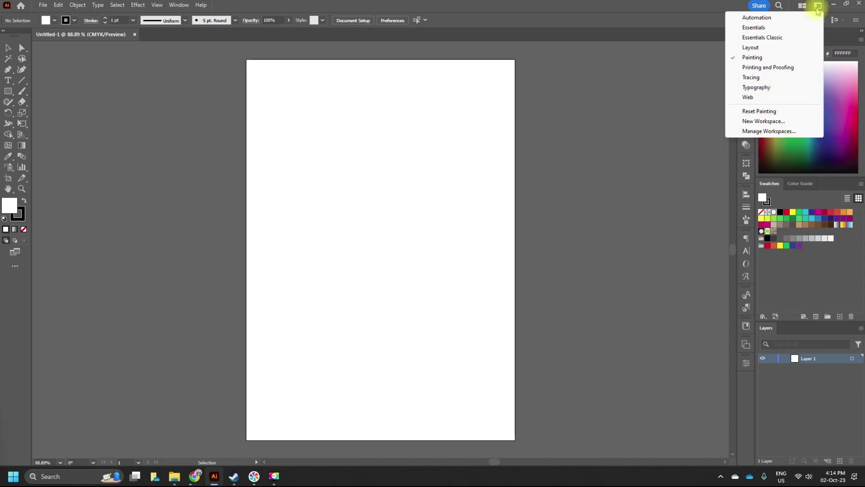
{"action": "left_click", "coordinate": [782, 37]}
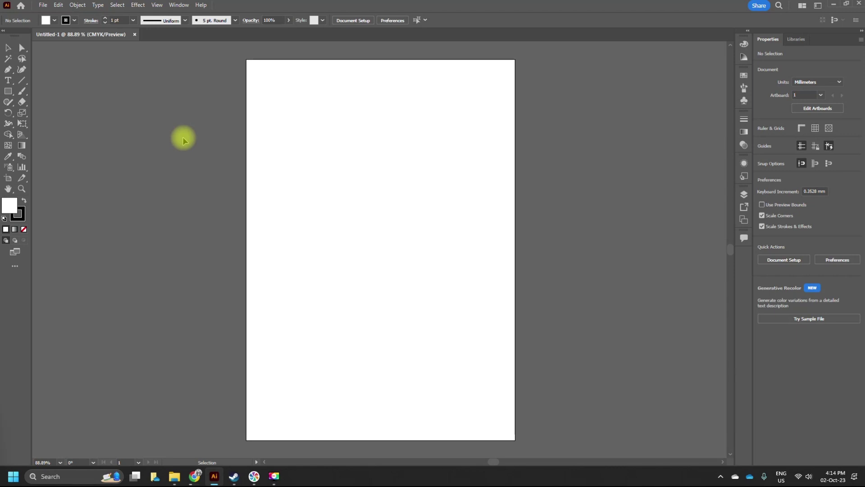
{"action": "left_click", "coordinate": [818, 6]}
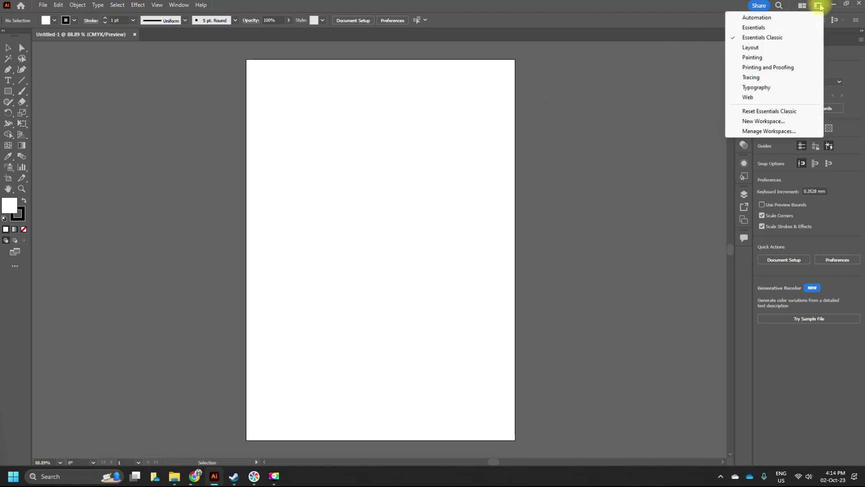
{"action": "left_click", "coordinate": [634, 61]}
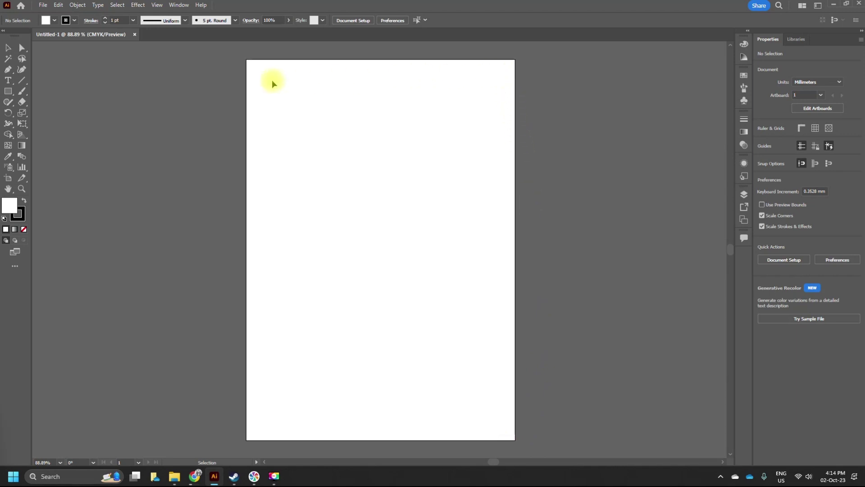
Step: Use the Artboard tool to resize the artboard to about 247 x 212 mm, and undo the resize
{"action": "left_click", "coordinate": [8, 180]}
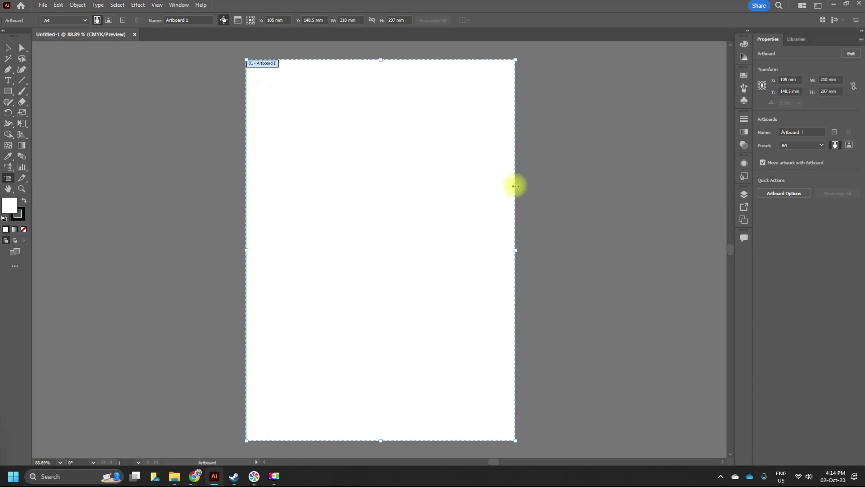
{"action": "left_click_drag", "start_coordinate": [516, 59], "coordinate": [563, 169]}
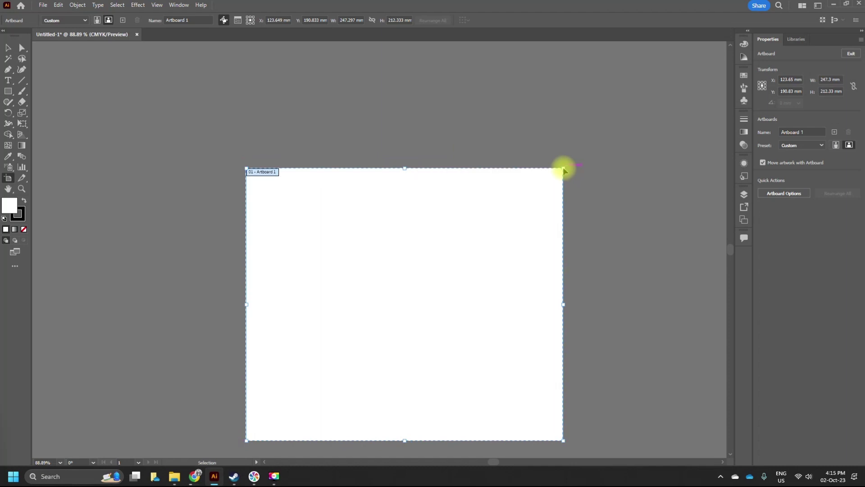
{"action": "key", "text": "ctrl+z"}
{"action": "key", "text": "ctrl+z"}
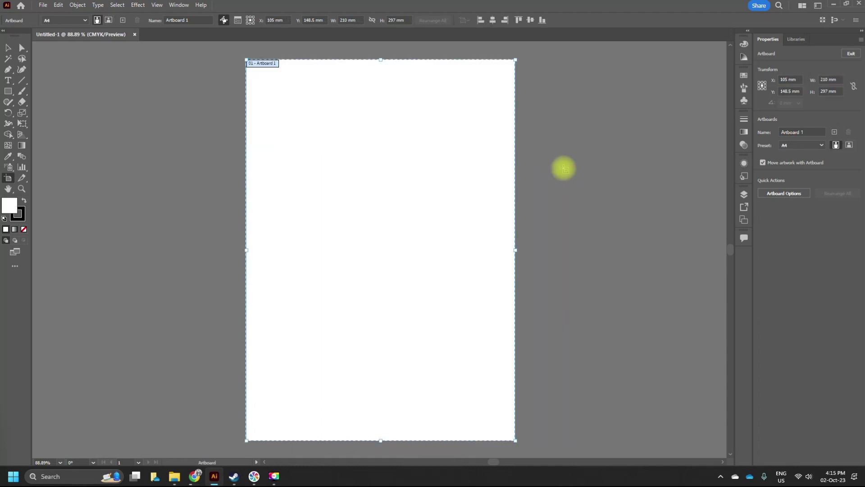
{"action": "scroll", "coordinate": [563, 169], "scroll_direction": "down", "scroll_amount": 1}
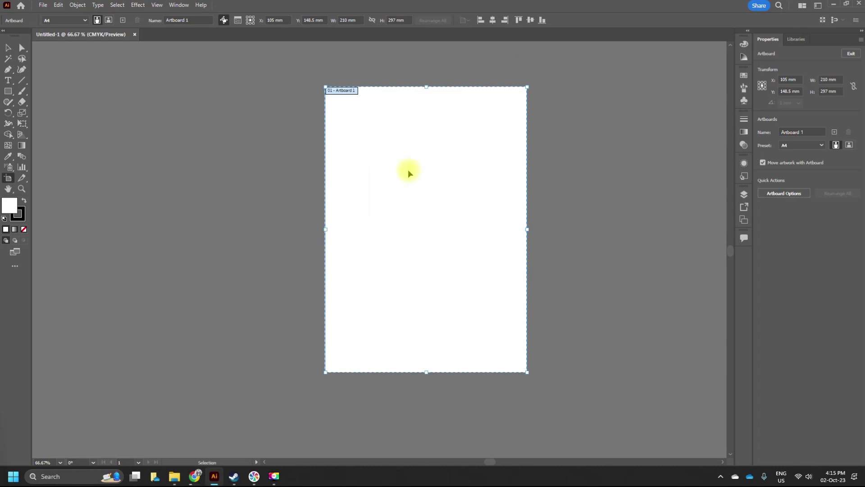
{"action": "scroll", "coordinate": [407, 169], "scroll_direction": "right", "scroll_amount": 3}
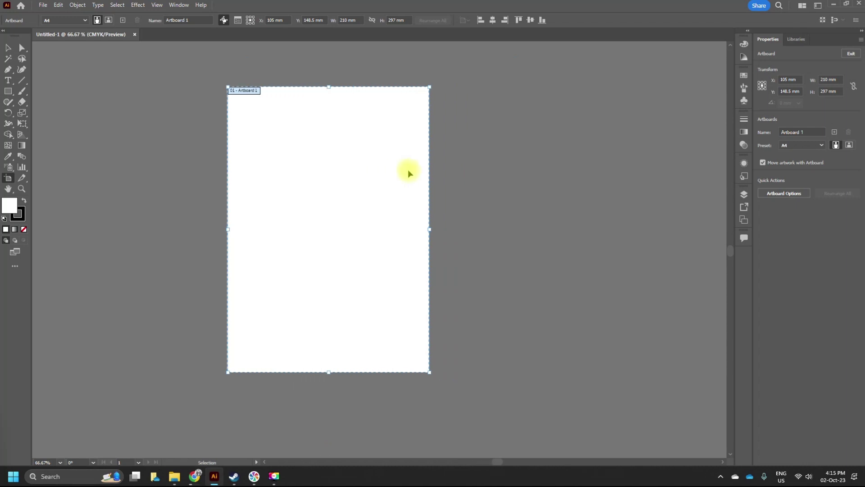
Step: Exit artboard editing by switching to the Selection tool
{"action": "left_click", "coordinate": [8, 48]}
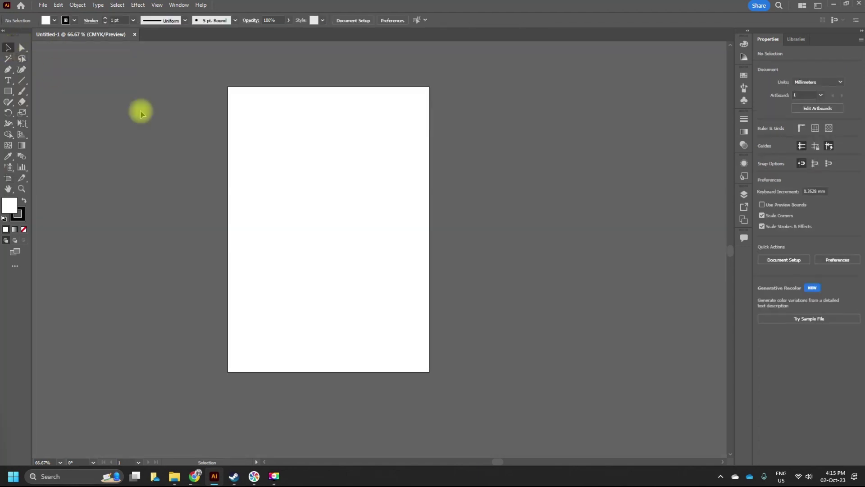
{"action": "scroll", "coordinate": [448, 175], "scroll_direction": "left", "scroll_amount": 5}
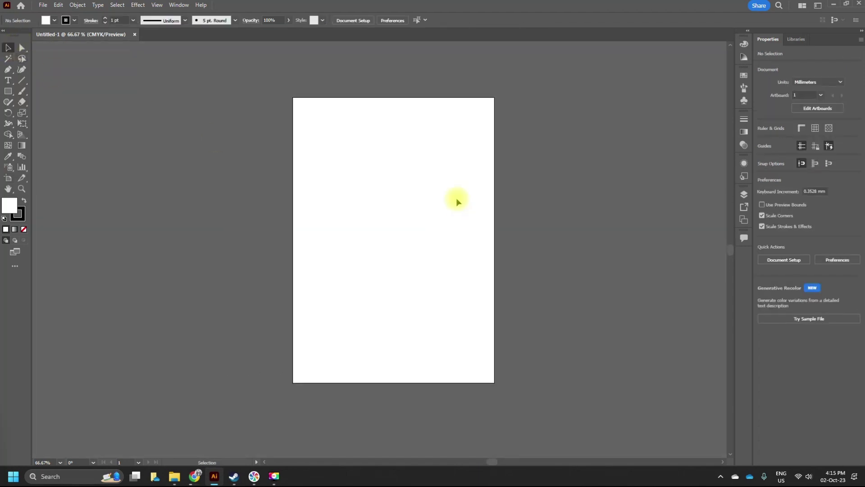
{"action": "scroll", "coordinate": [457, 201], "scroll_direction": "up", "scroll_amount": 1}
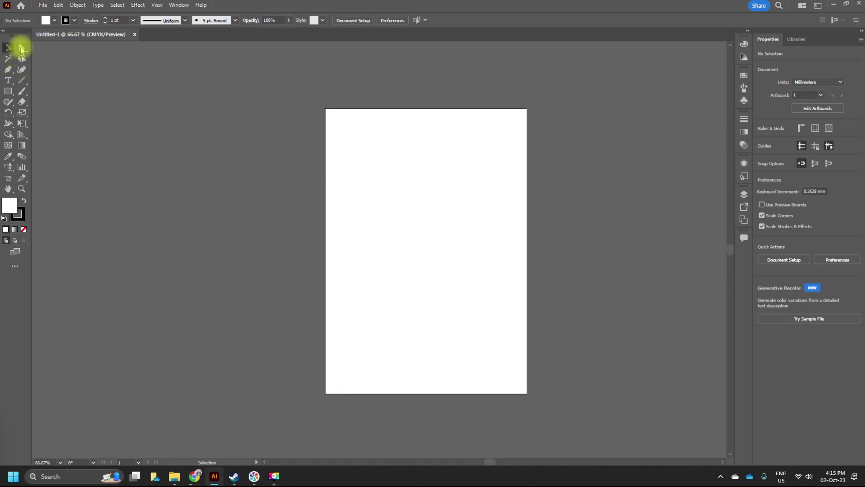
{"action": "scroll", "coordinate": [316, 307], "scroll_direction": "right", "scroll_amount": 1}
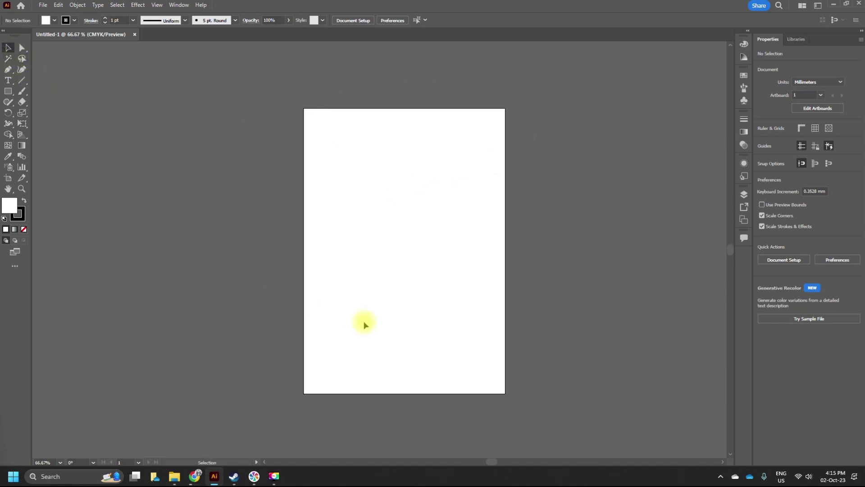
{"action": "scroll", "coordinate": [364, 321], "scroll_direction": "down", "scroll_amount": 1}
{"action": "scroll", "coordinate": [413, 267], "scroll_direction": "up", "scroll_amount": 1}
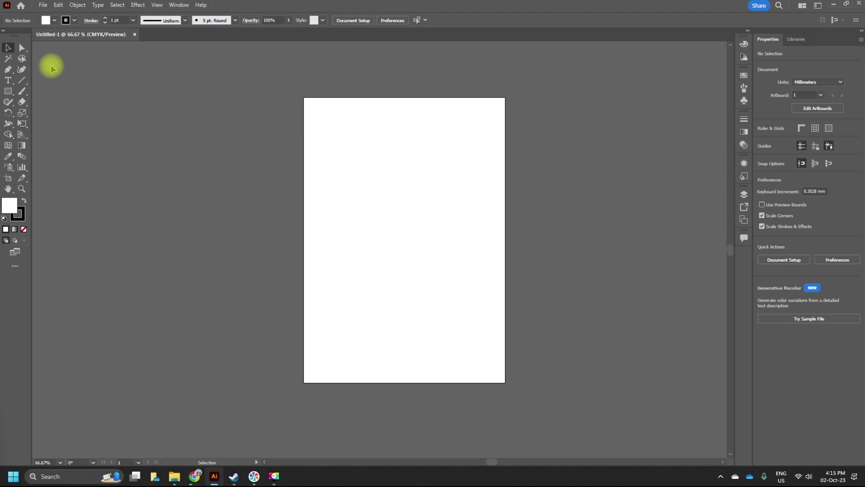
Step: Draw four rectangles: about 94 x 74 mm near the artboard's upper left, two mid-page, and about 32 x 24 mm at the upper right
{"action": "left_click", "coordinate": [8, 58]}
{"action": "left_click", "coordinate": [20, 60]}
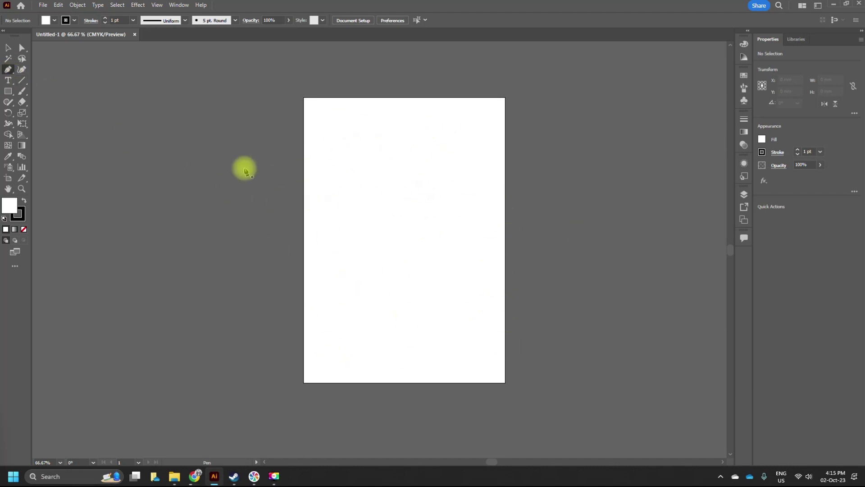
{"action": "left_click", "coordinate": [8, 91]}
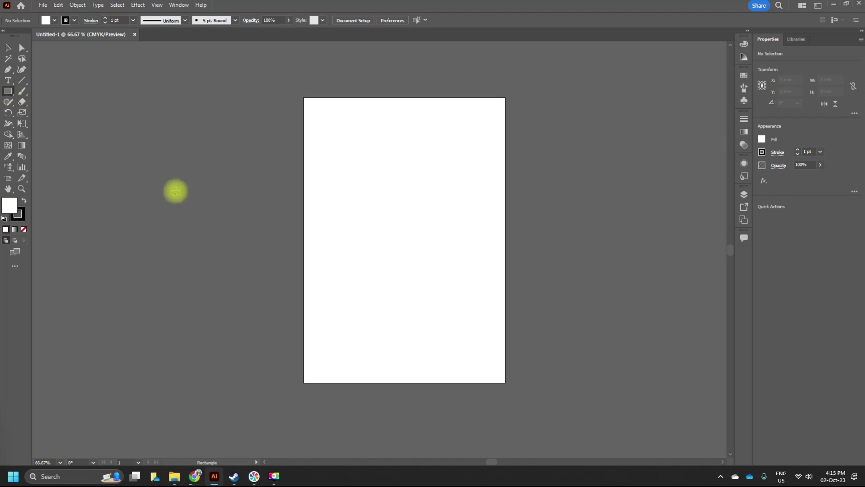
{"action": "left_click_drag", "start_coordinate": [323, 120], "coordinate": [412, 191]}
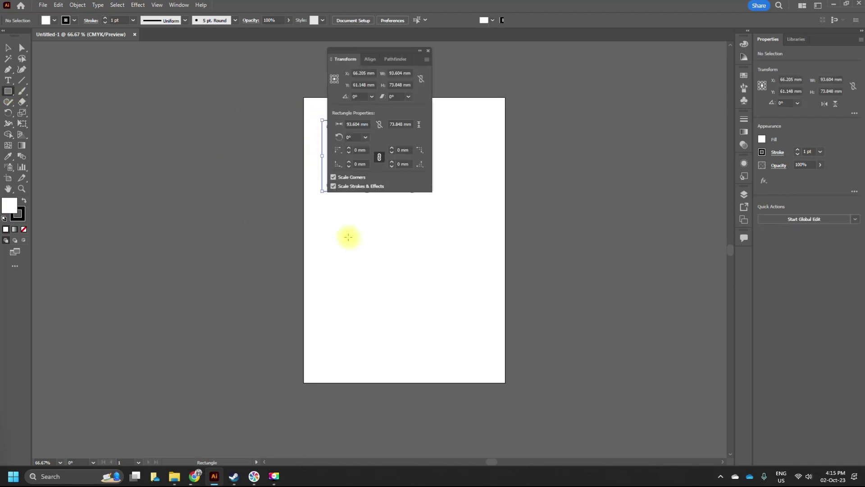
{"action": "left_click_drag", "start_coordinate": [347, 229], "coordinate": [395, 283]}
{"action": "left_click_drag", "start_coordinate": [419, 222], "coordinate": [471, 275]}
{"action": "left_click_drag", "start_coordinate": [448, 156], "coordinate": [480, 178]}
{"action": "left_click", "coordinate": [428, 50]}
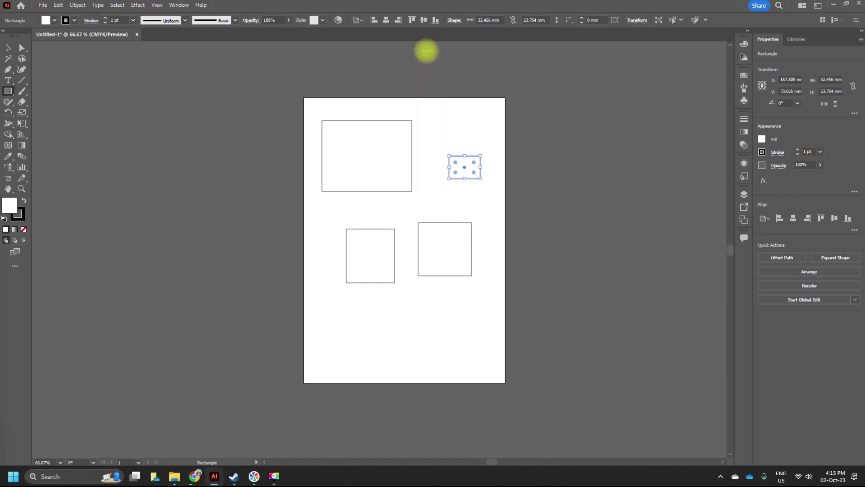
Step: Add the point text "sadasdasdasdas" above the middle-left rectangle and "asdasdasd" beside that rectangle's lower left corner
{"action": "left_click", "coordinate": [8, 80]}
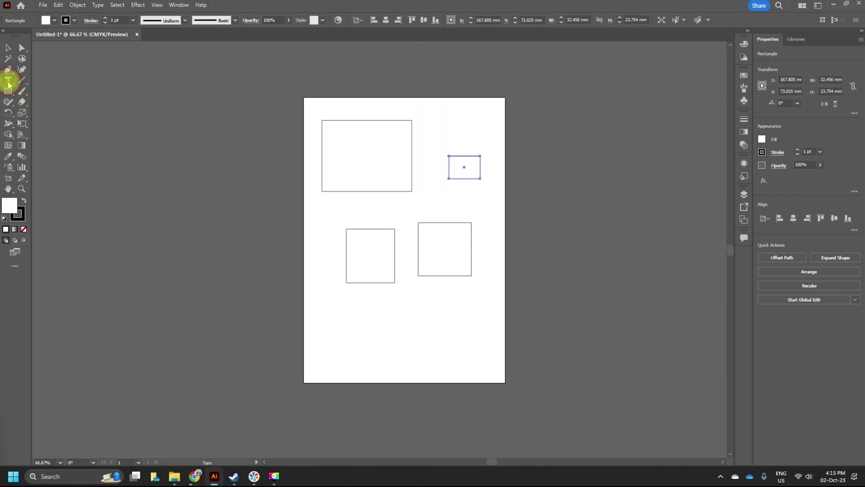
{"action": "left_click", "coordinate": [312, 225]}
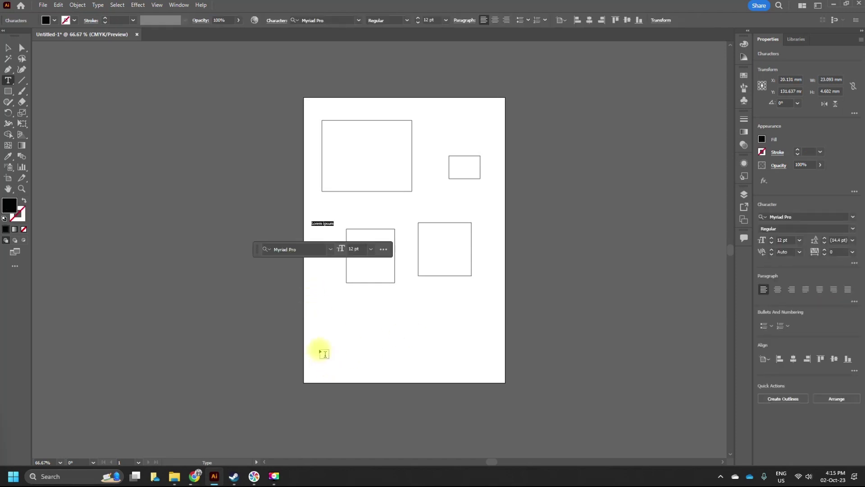
{"action": "type", "text": "sadasdasdasd"}
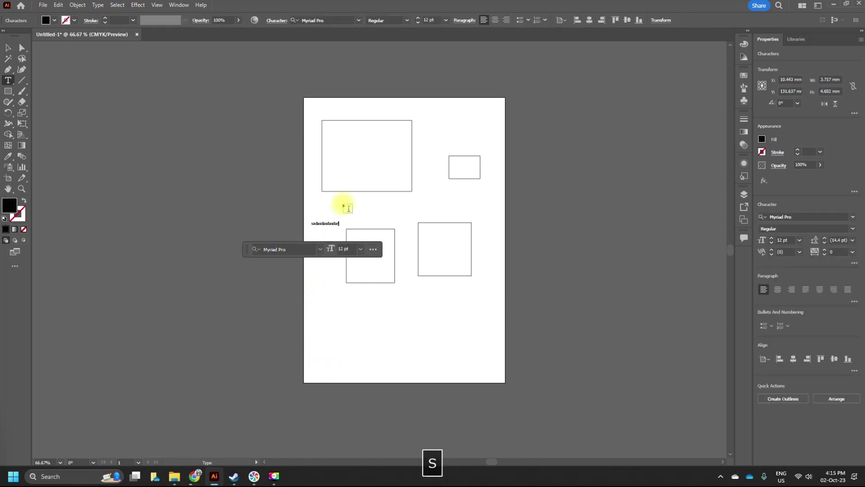
{"action": "scroll", "coordinate": [336, 231], "scroll_direction": "up", "scroll_amount": 2}
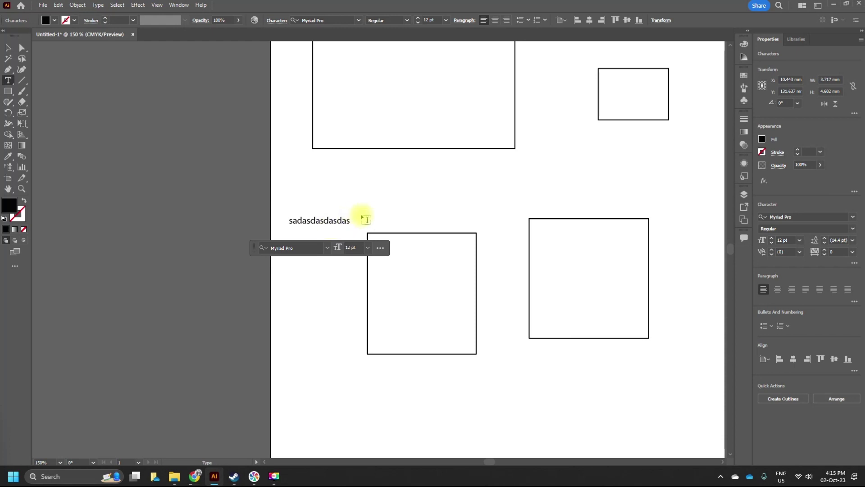
{"action": "key", "text": "Escape"}
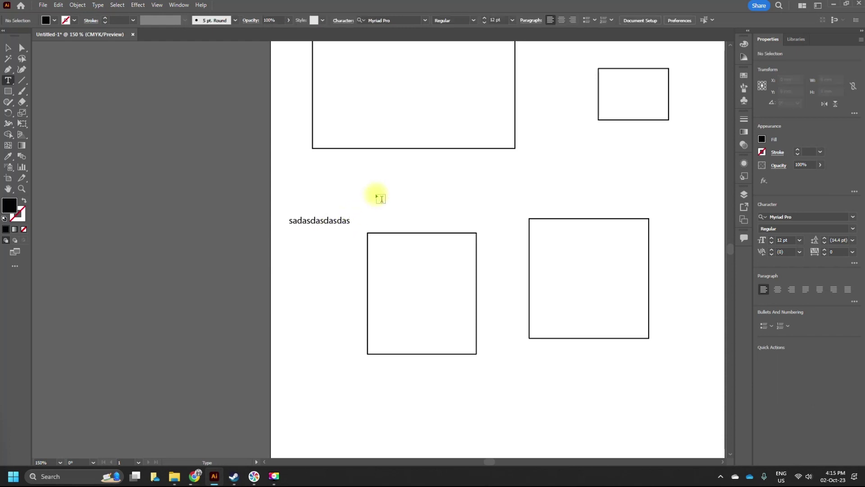
{"action": "scroll", "coordinate": [353, 230], "scroll_direction": "down", "scroll_amount": 2}
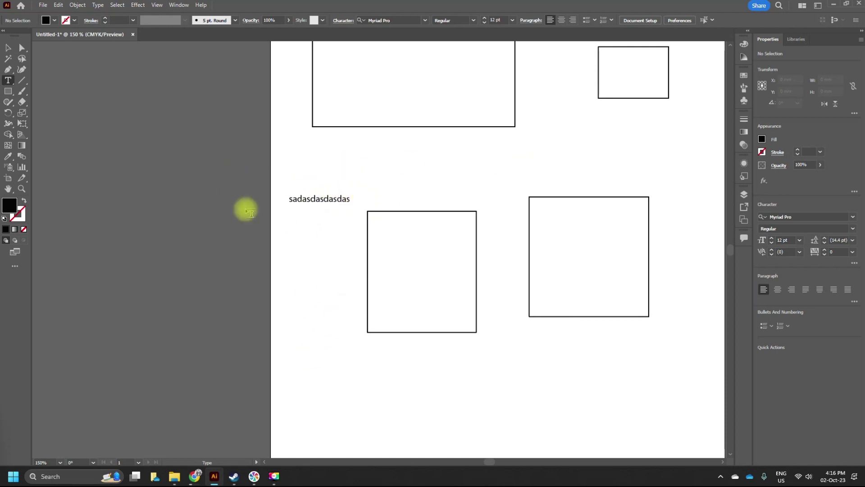
{"action": "left_click", "coordinate": [312, 332]}
{"action": "type", "text": "asdasdasd"}
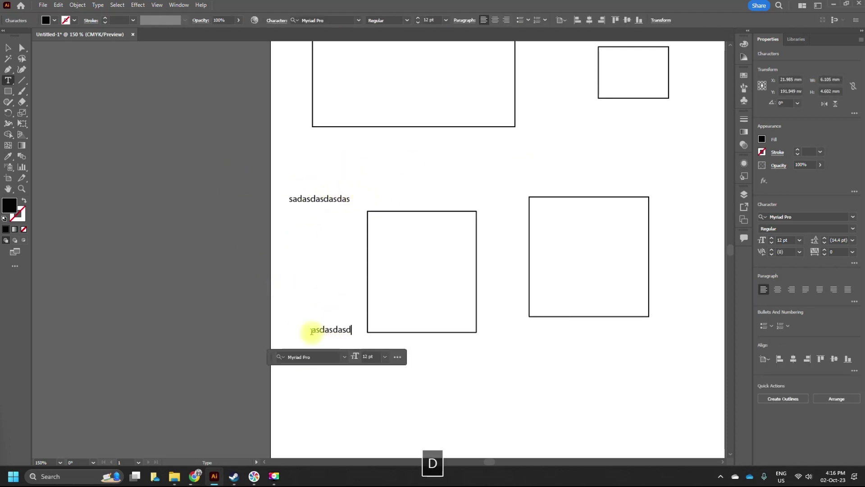
{"action": "left_click", "coordinate": [302, 281], "text": "ctrl"}
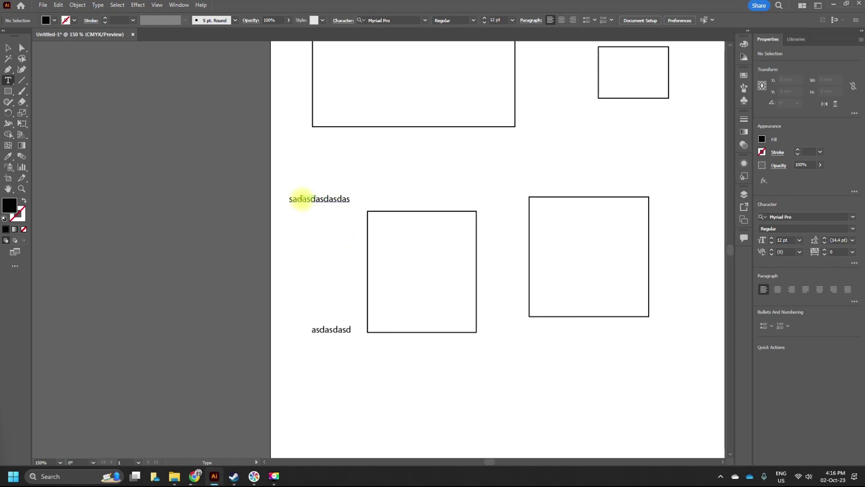
Step: Add the text "sadasdasdssdgdfg" just below the largest rectangle and a "Lorem ipsum" placeholder text to its right, leaving nothing selected
{"action": "left_click", "coordinate": [310, 152]}
{"action": "type", "text": "sadasdasdssdgdfg"}
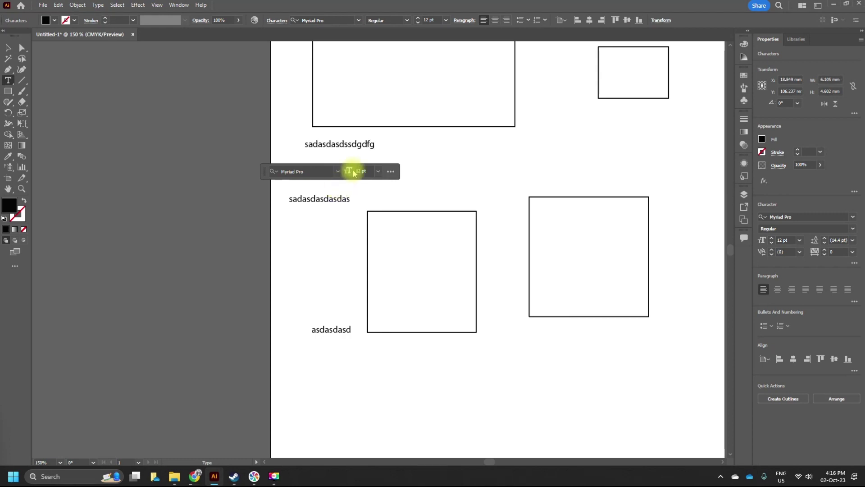
{"action": "key", "text": "Escape"}
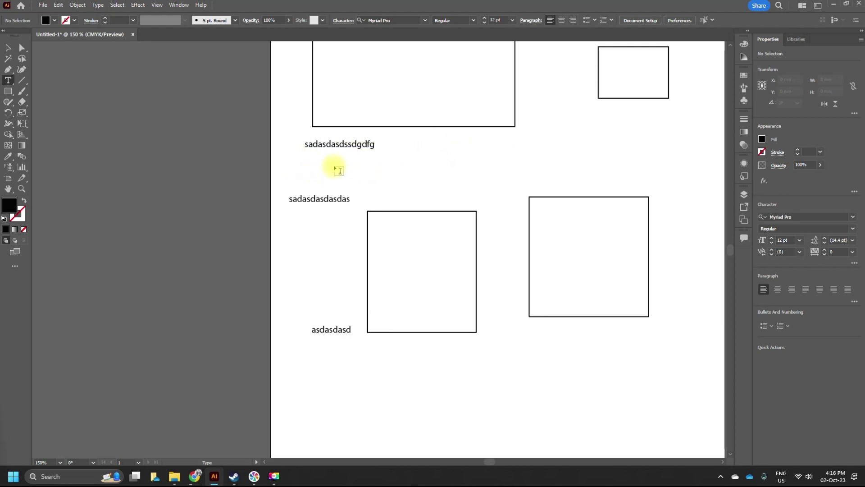
{"action": "left_click", "coordinate": [412, 160]}
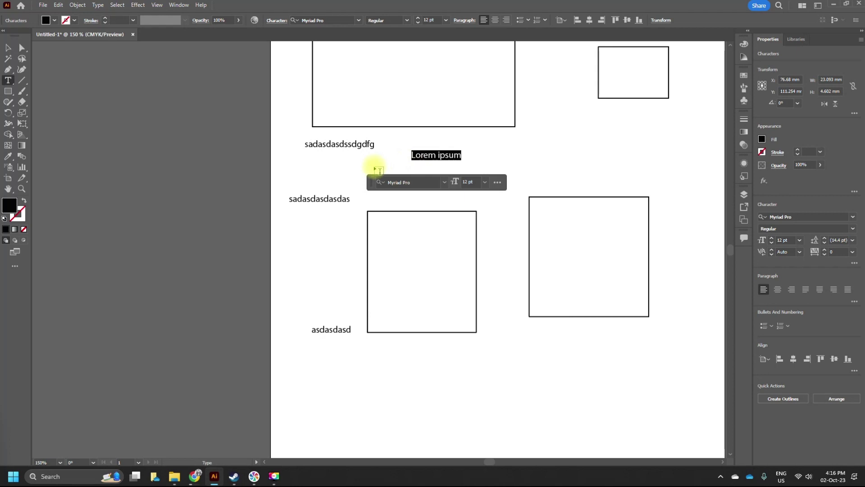
{"action": "key", "text": "Escape"}
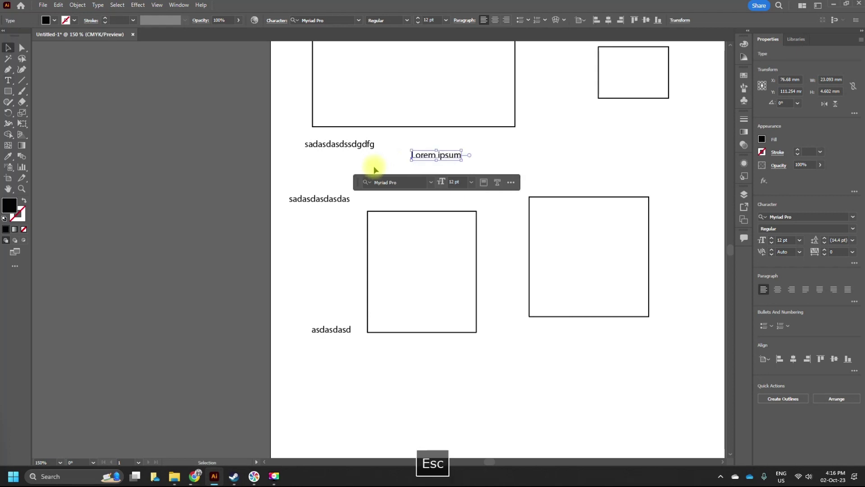
{"action": "left_click", "coordinate": [8, 47]}
{"action": "left_click", "coordinate": [148, 104]}
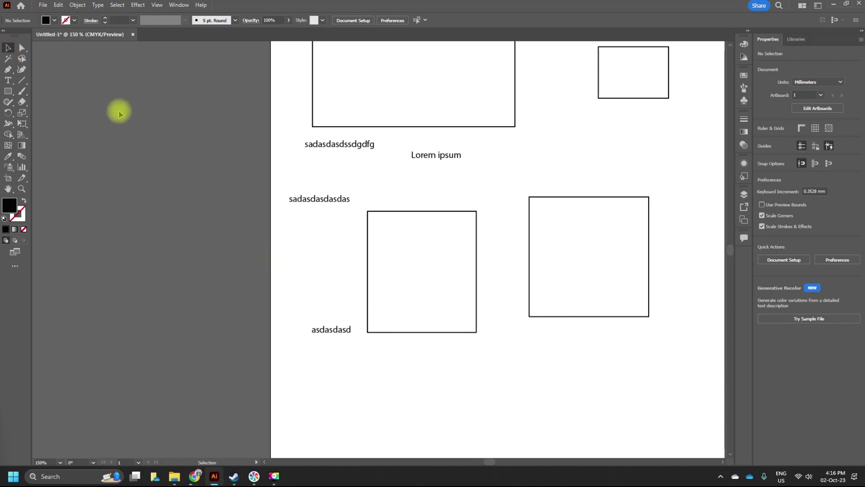
Step: Add the text "sadfsfsdf" just below the "Lorem ipsum" text and deselect it
{"action": "left_click", "coordinate": [8, 81]}
{"action": "left_click", "coordinate": [392, 172]}
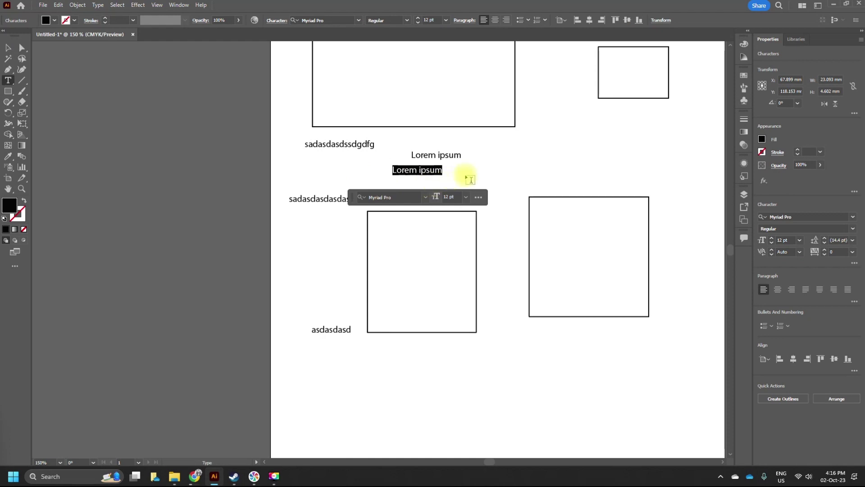
{"action": "type", "text": "sadfsfsdf"}
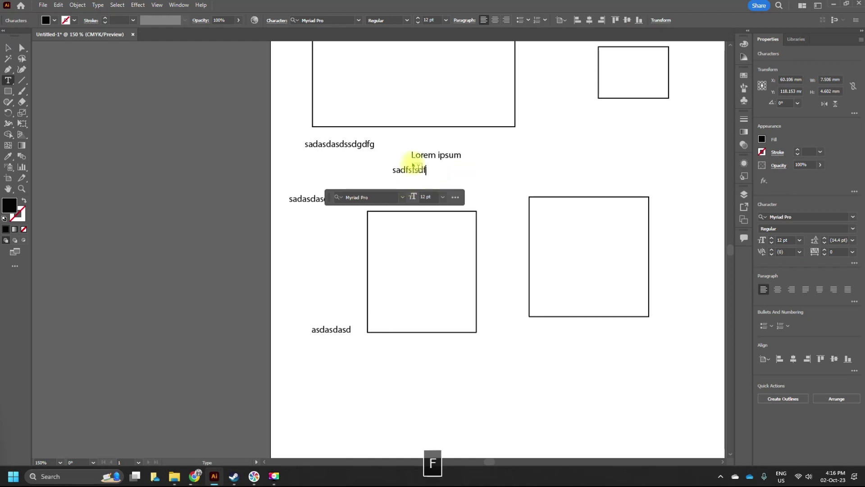
{"action": "key", "text": "Escape"}
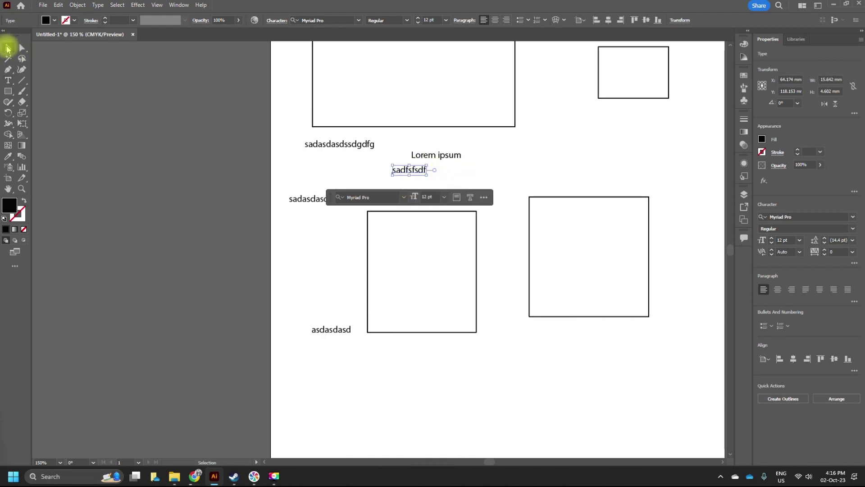
{"action": "left_click", "coordinate": [202, 234]}
Step: Select all rectangles and texts on the artboard and delete them
{"action": "scroll", "coordinate": [226, 261], "scroll_direction": "up", "scroll_amount": 3}
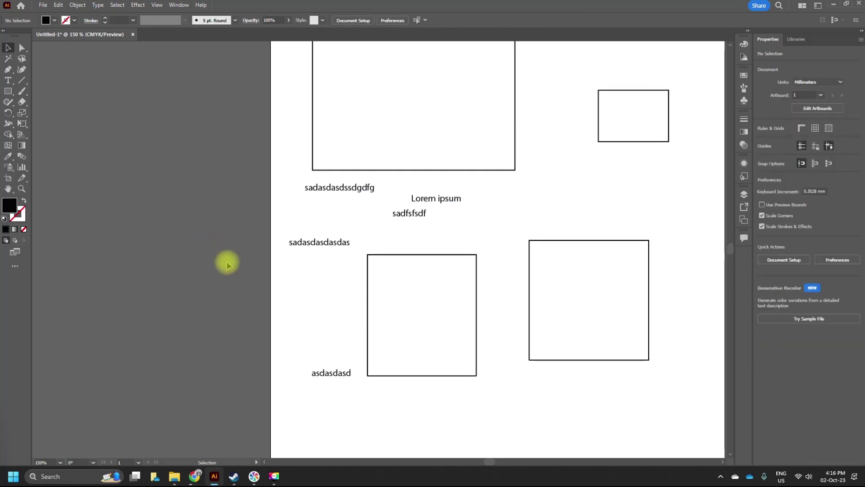
{"action": "scroll", "coordinate": [228, 265], "scroll_direction": "right", "scroll_amount": 1}
{"action": "scroll", "coordinate": [226, 265], "scroll_direction": "down", "scroll_amount": 1}
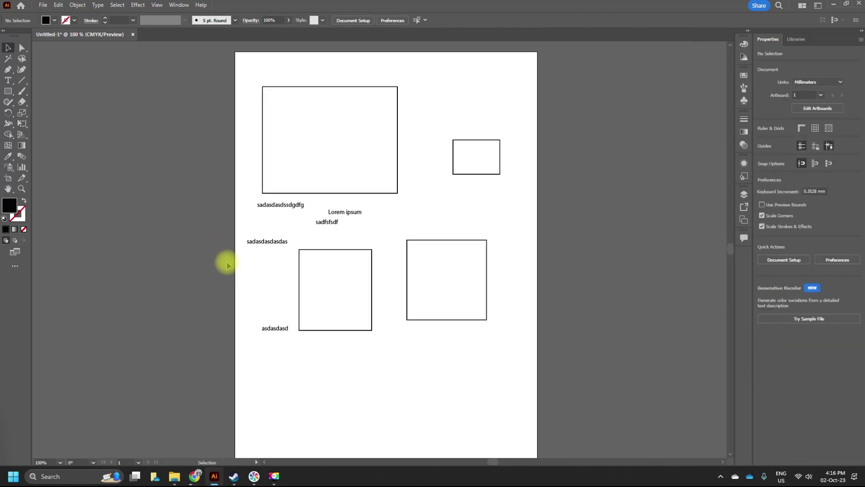
{"action": "scroll", "coordinate": [212, 164], "scroll_direction": "up", "scroll_amount": 1}
{"action": "key", "text": "ctrl+a"}
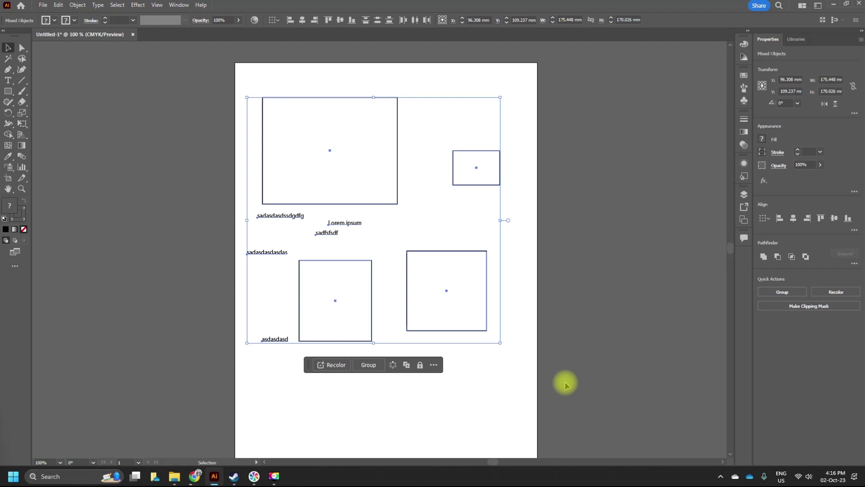
{"action": "key", "text": "Delete"}
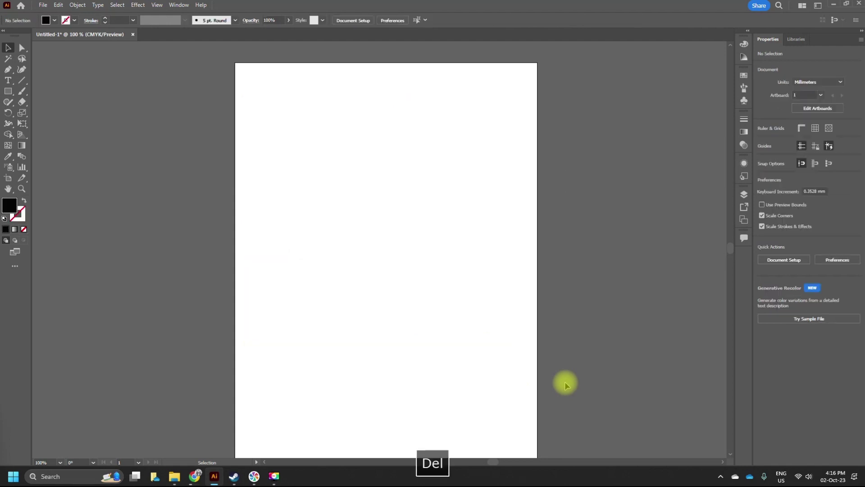
{"action": "scroll", "coordinate": [519, 339], "scroll_direction": "up", "scroll_amount": 1}
{"action": "scroll", "coordinate": [518, 336], "scroll_direction": "down", "scroll_amount": 1}
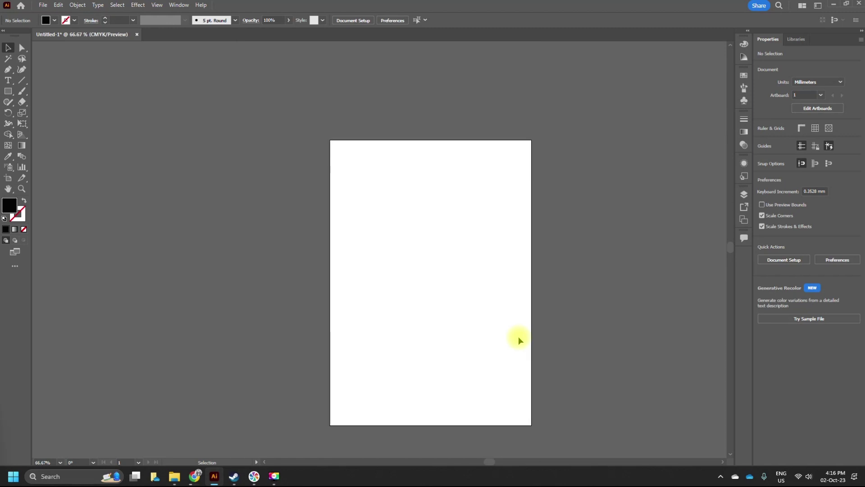
{"action": "scroll", "coordinate": [469, 344], "scroll_direction": "right", "scroll_amount": 1}
{"action": "scroll", "coordinate": [439, 311], "scroll_direction": "down", "scroll_amount": 1}
{"action": "scroll", "coordinate": [437, 309], "scroll_direction": "up", "scroll_amount": 1}
{"action": "scroll", "coordinate": [436, 310], "scroll_direction": "up", "scroll_amount": 2}
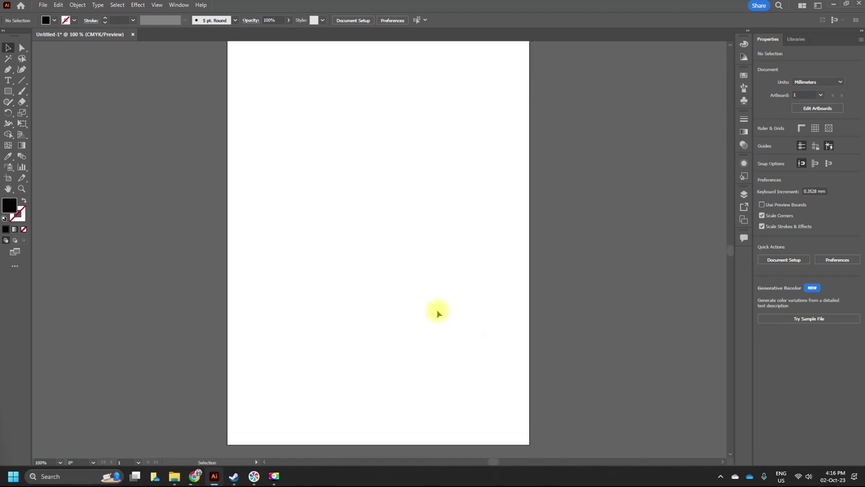
{"action": "scroll", "coordinate": [437, 310], "scroll_direction": "down", "scroll_amount": 1}
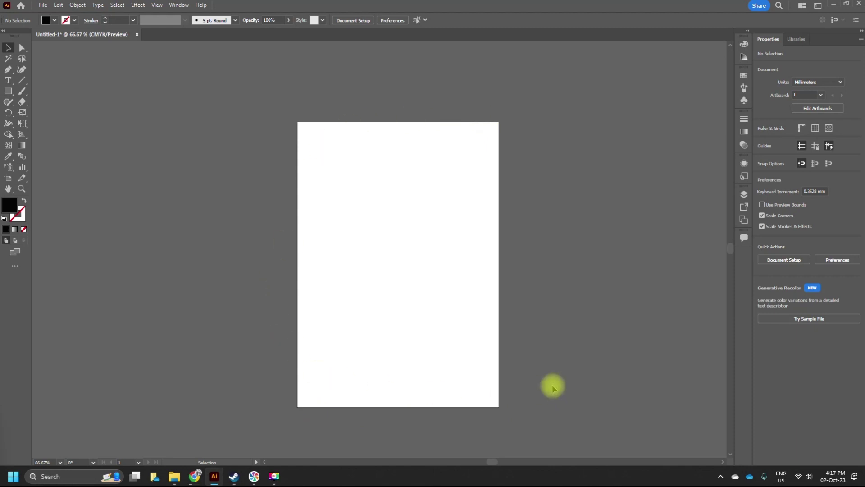
{"action": "scroll", "coordinate": [553, 389], "scroll_direction": "right", "scroll_amount": 1}
{"action": "scroll", "coordinate": [554, 389], "scroll_direction": "down", "scroll_amount": 1}
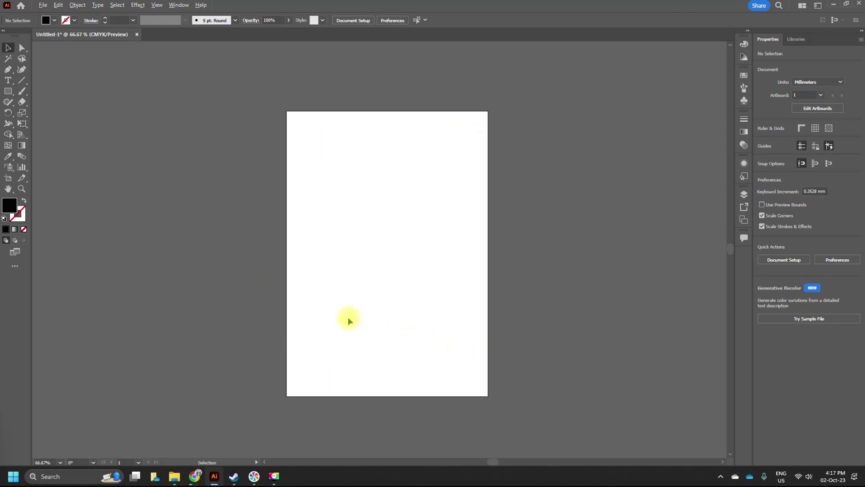
{"action": "scroll", "coordinate": [348, 318], "scroll_direction": "up", "scroll_amount": 1}
{"action": "scroll", "coordinate": [347, 318], "scroll_direction": "down", "scroll_amount": 1}
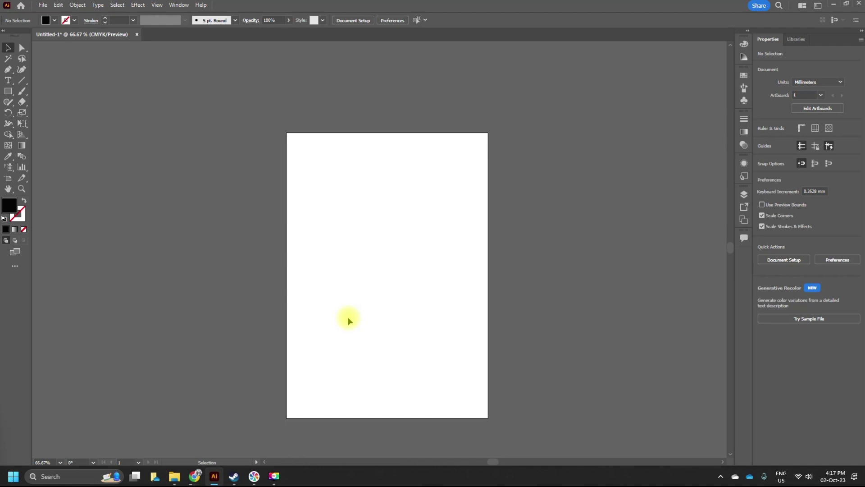
{"action": "scroll", "coordinate": [348, 318], "scroll_direction": "down", "scroll_amount": 1}
{"action": "scroll", "coordinate": [348, 317], "scroll_direction": "left", "scroll_amount": 2}
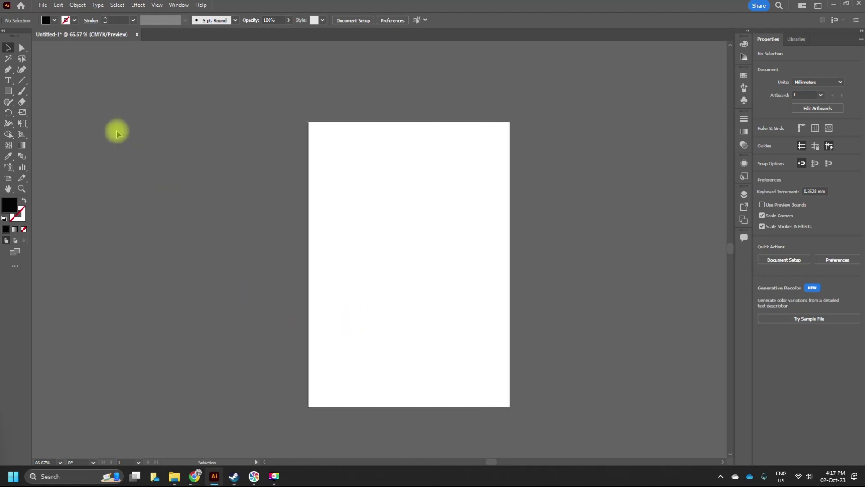
Step: Draw four black rectangles left of the artboard: about 99 × 103 mm, 76 × 88 mm, 31 × 46 mm and a narrow upright one
{"action": "left_click", "coordinate": [7, 91]}
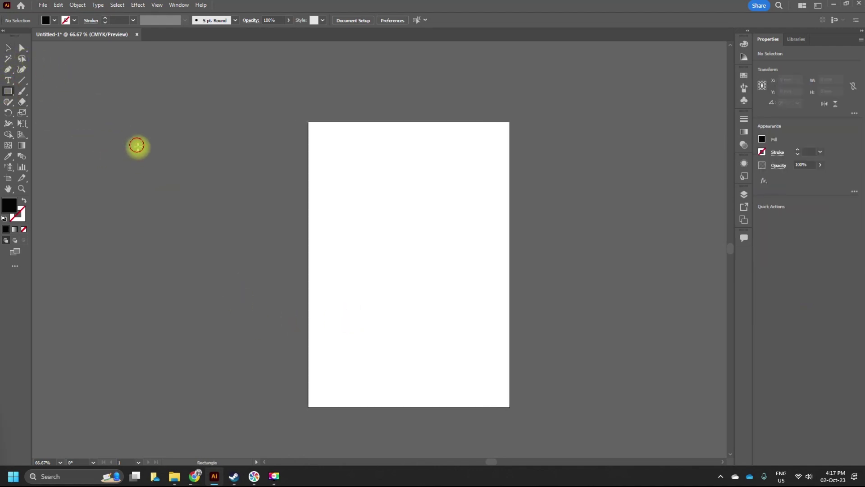
{"action": "left_click_drag", "start_coordinate": [137, 145], "coordinate": [232, 244]}
{"action": "left_click_drag", "start_coordinate": [141, 269], "coordinate": [215, 354]}
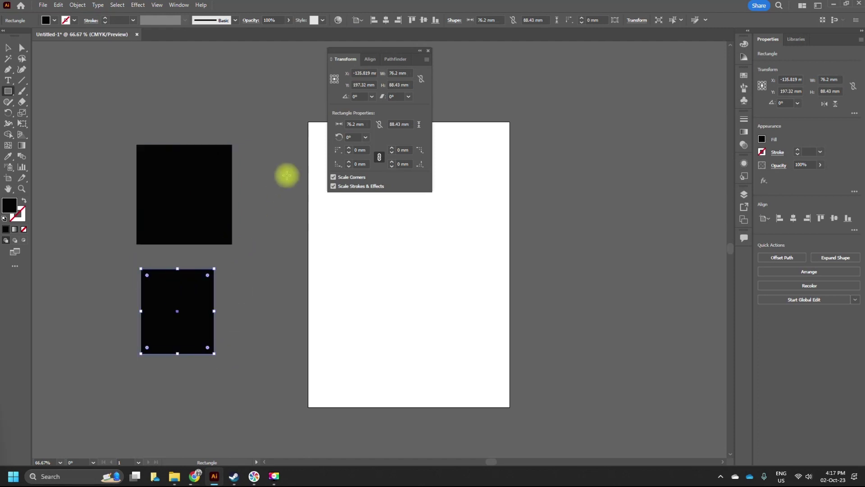
{"action": "mouse_move", "coordinate": [272, 201]}
{"action": "left_mouse_down"}
{"action": "mouse_move", "coordinate": [290, 276]}
{"action": "mouse_move", "coordinate": [275, 331]}
{"action": "left_mouse_up"}
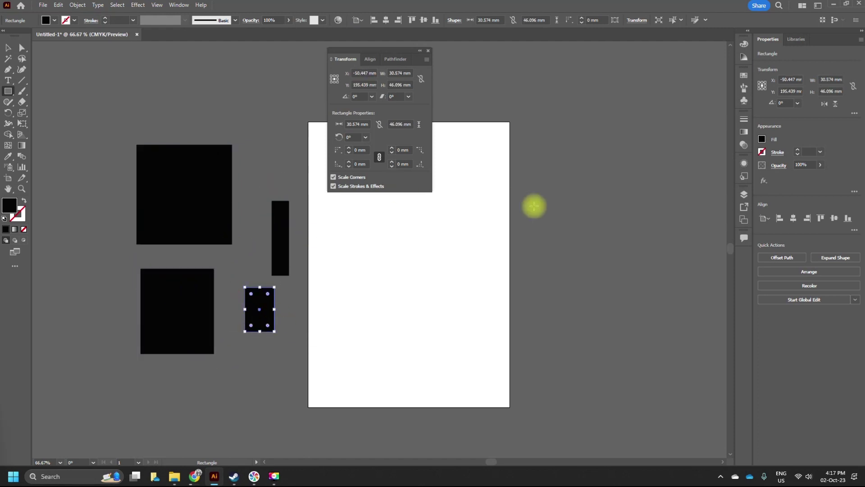
Step: Export the artwork to the Desktop as the JPEG file Untitled-1.jpg with Use Artboards turned off
{"action": "left_click", "coordinate": [43, 5]}
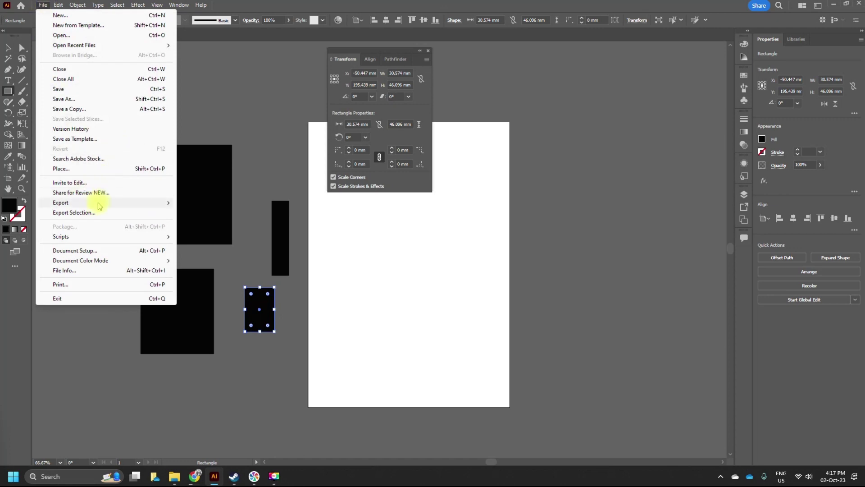
{"action": "mouse_move", "coordinate": [98, 203]}
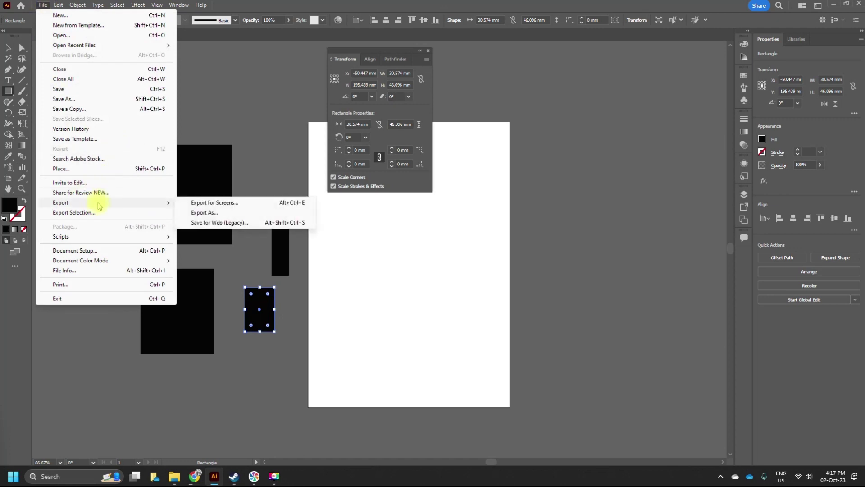
{"action": "left_click", "coordinate": [221, 212]}
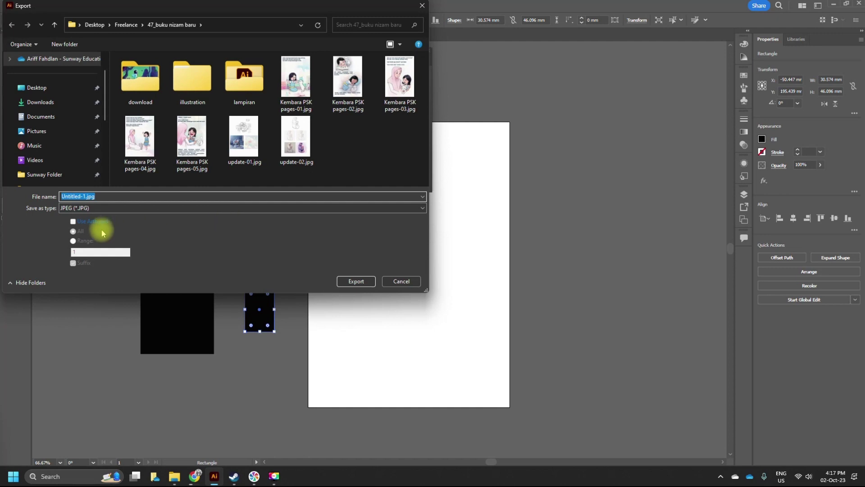
{"action": "left_click", "coordinate": [41, 87]}
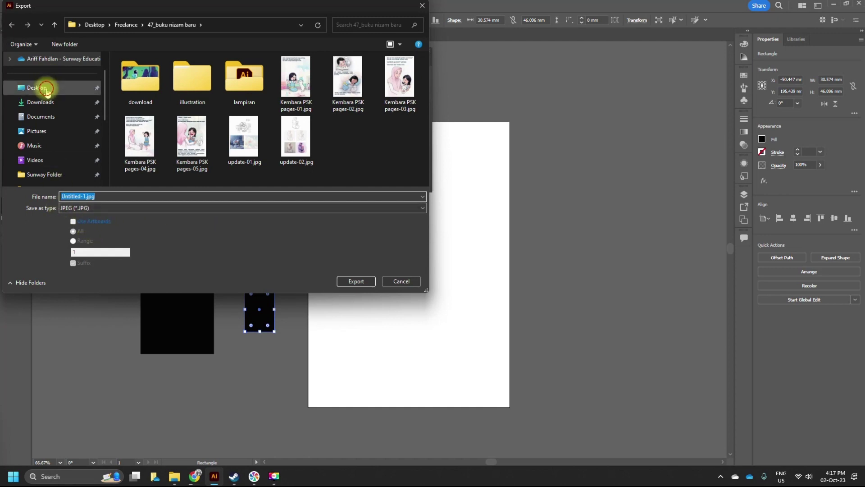
{"action": "left_click", "coordinate": [90, 223]}
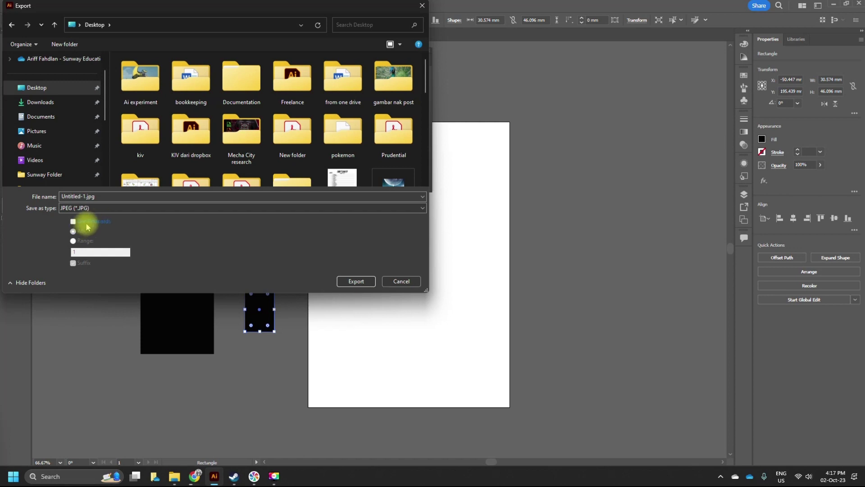
{"action": "left_click", "coordinate": [356, 281]}
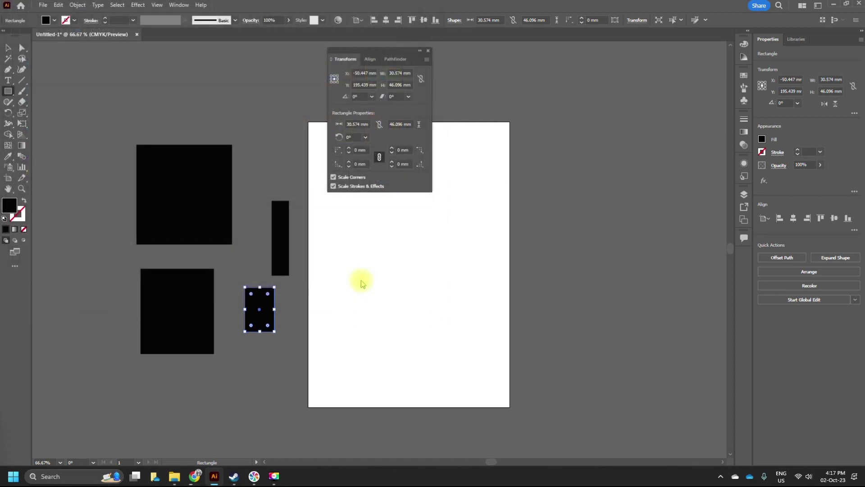
{"action": "left_click", "coordinate": [472, 360]}
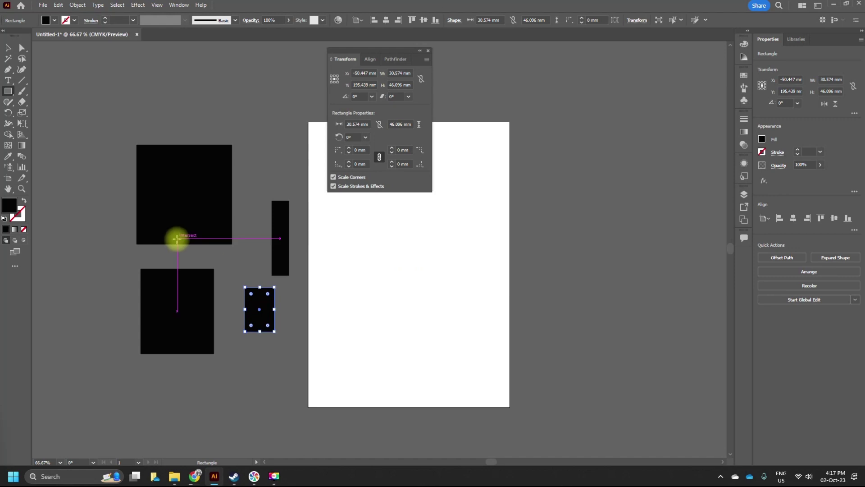
{"action": "left_click", "coordinate": [42, 5]}
{"action": "mouse_move", "coordinate": [120, 203]}
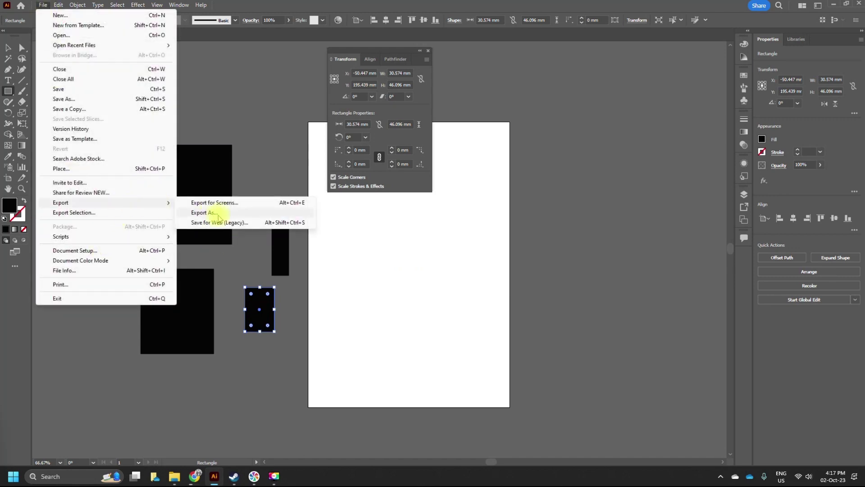
{"action": "left_click", "coordinate": [218, 210]}
{"action": "left_click", "coordinate": [92, 221]}
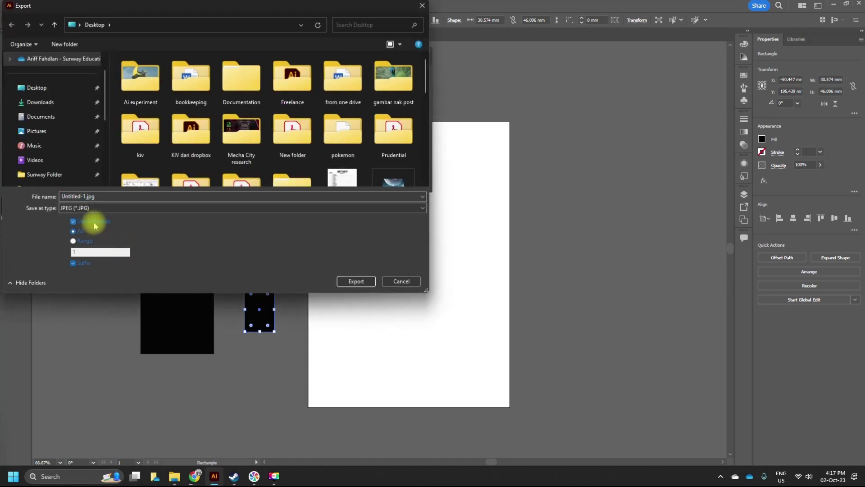
{"action": "left_click_drag", "start_coordinate": [309, 6], "coordinate": [367, 42]}
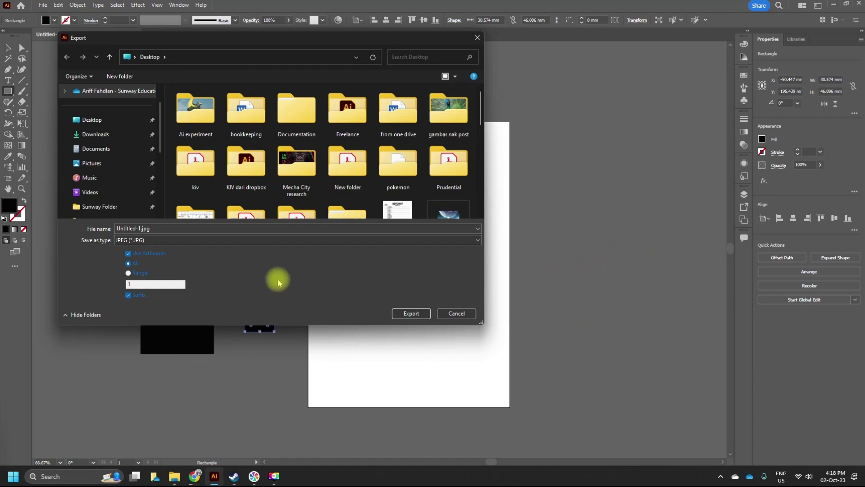
{"action": "left_click_drag", "start_coordinate": [311, 38], "coordinate": [487, 392]}
{"action": "left_click_drag", "start_coordinate": [396, 388], "coordinate": [305, 78]}
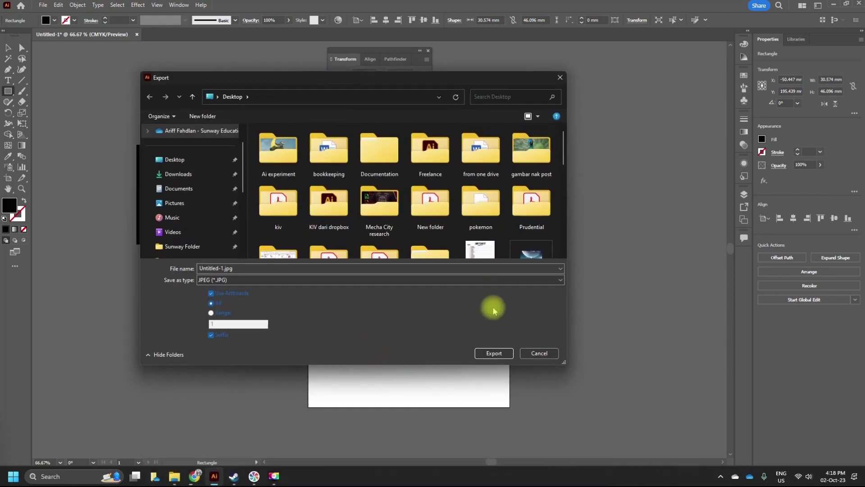
{"action": "left_click", "coordinate": [524, 355]}
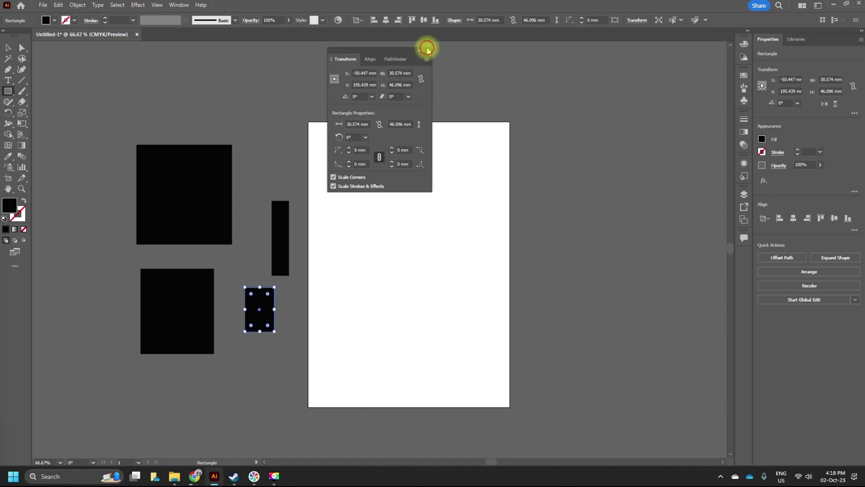
Step: Close the floating Transform panel and move the largest rectangle from the pasteboard onto the upper half of the artboard
{"action": "left_click", "coordinate": [427, 48]}
{"action": "left_click", "coordinate": [8, 48]}
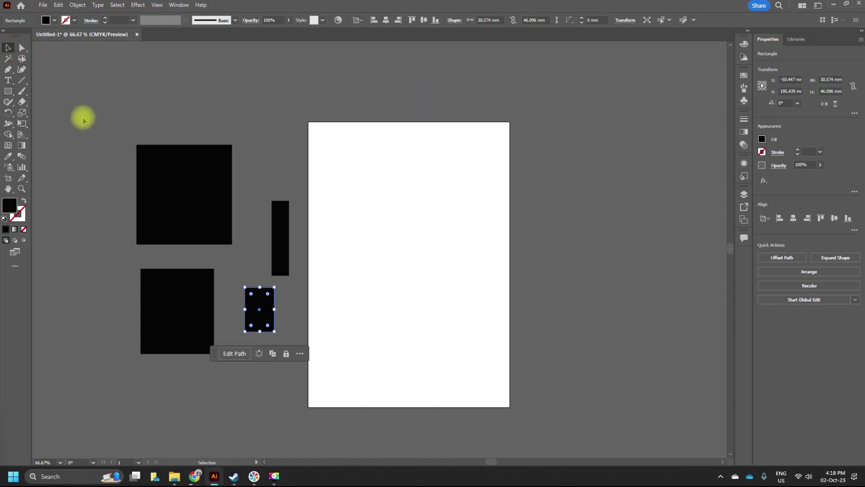
{"action": "key", "text": "ctrl+a"}
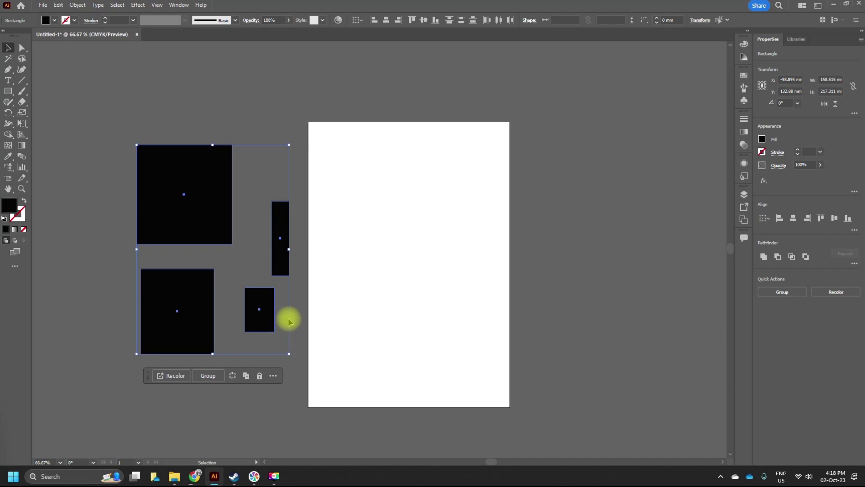
{"action": "left_click", "coordinate": [207, 115]}
{"action": "left_click_drag", "start_coordinate": [192, 168], "coordinate": [160, 125]}
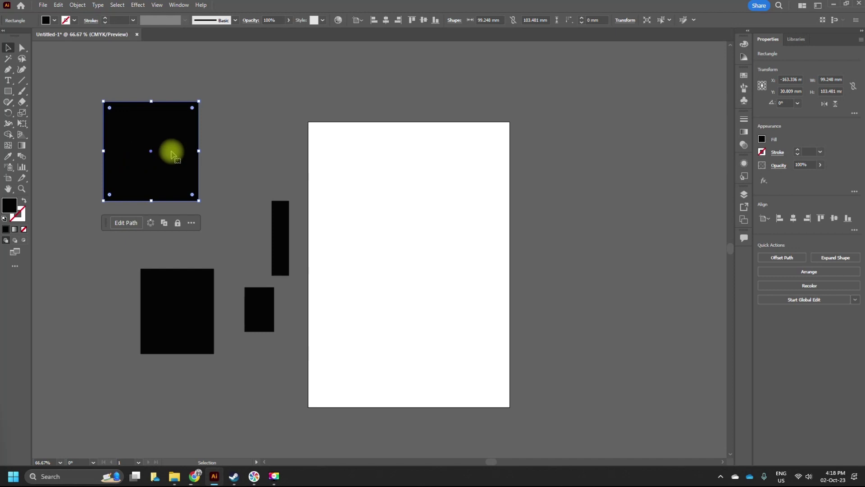
{"action": "scroll", "coordinate": [184, 162], "scroll_direction": "left", "scroll_amount": 3}
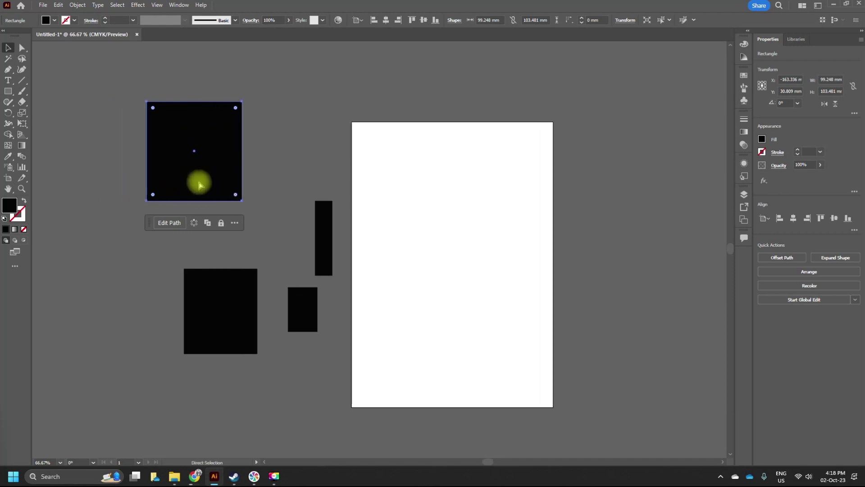
{"action": "left_click_drag", "start_coordinate": [209, 130], "coordinate": [452, 202]}
{"action": "scroll", "coordinate": [353, 234], "scroll_direction": "right", "scroll_amount": 2}
{"action": "scroll", "coordinate": [354, 234], "scroll_direction": "right", "scroll_amount": 2}
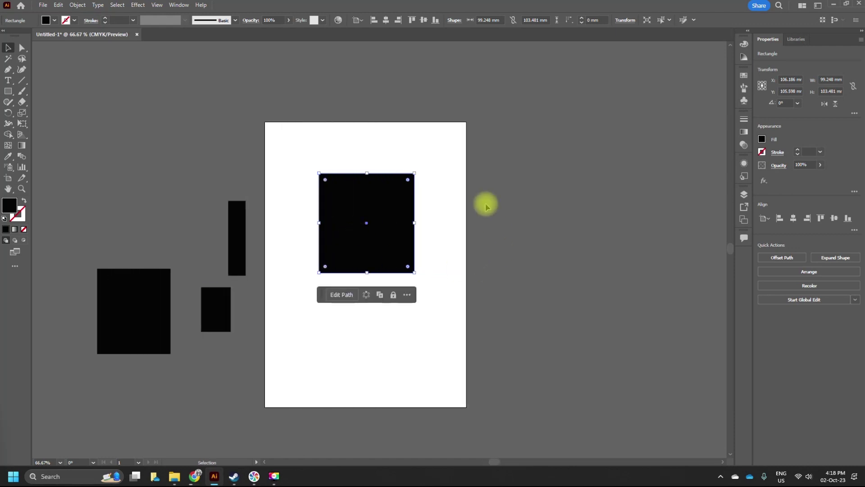
Step: Delete the three rectangles left of the artboard and the large rectangle on the artboard
{"action": "left_click_drag", "start_coordinate": [53, 155], "coordinate": [236, 359]}
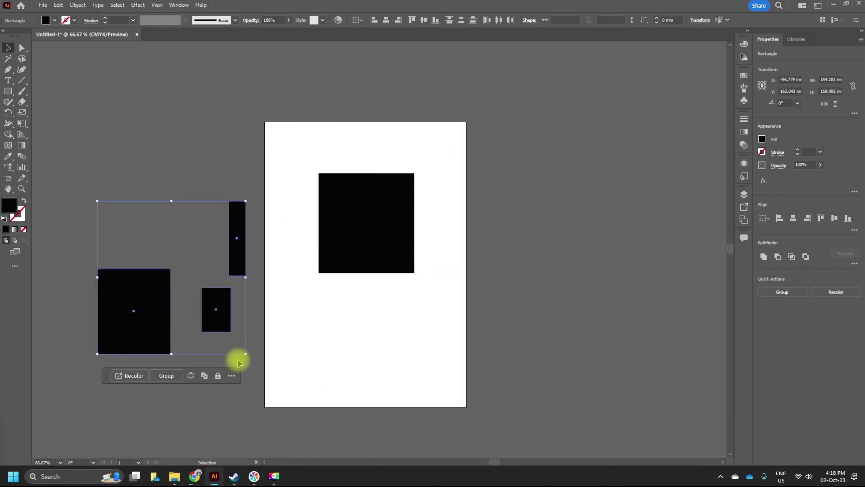
{"action": "key", "text": "Delete"}
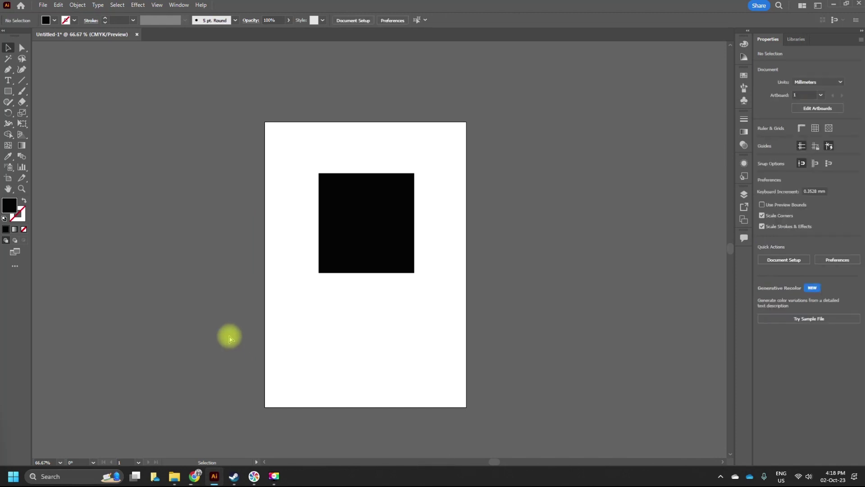
{"action": "scroll", "coordinate": [232, 337], "scroll_direction": "left", "scroll_amount": 1}
{"action": "scroll", "coordinate": [284, 322], "scroll_direction": "up", "scroll_amount": 1, "text": "alt"}
{"action": "scroll", "coordinate": [284, 322], "scroll_direction": "down", "scroll_amount": 1, "text": "alt"}
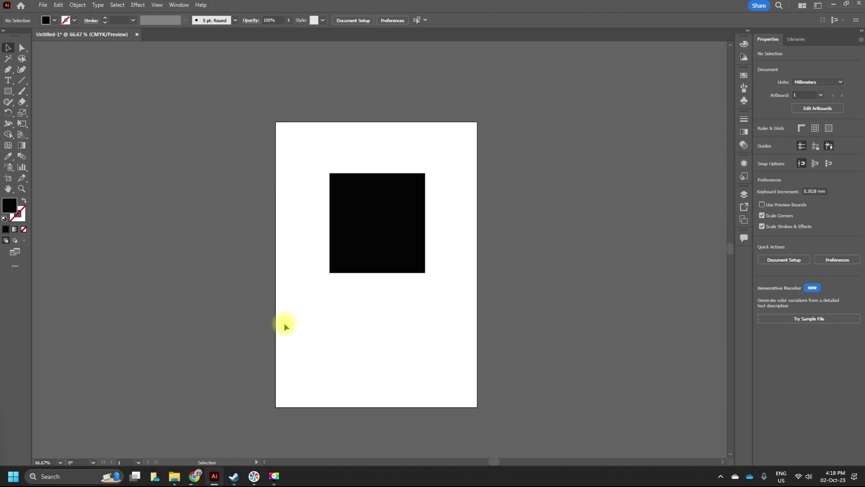
{"action": "scroll", "coordinate": [361, 264], "scroll_direction": "up", "scroll_amount": 1, "text": "alt"}
{"action": "left_click", "coordinate": [363, 249]}
{"action": "scroll", "coordinate": [366, 254], "scroll_direction": "up", "scroll_amount": 2}
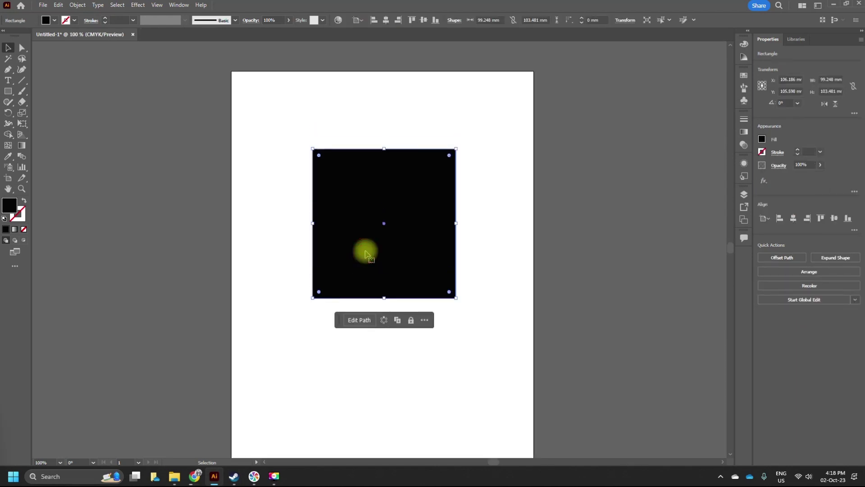
{"action": "key", "text": "Delete"}
{"action": "scroll", "coordinate": [366, 253], "scroll_direction": "down", "scroll_amount": 1, "text": "alt"}
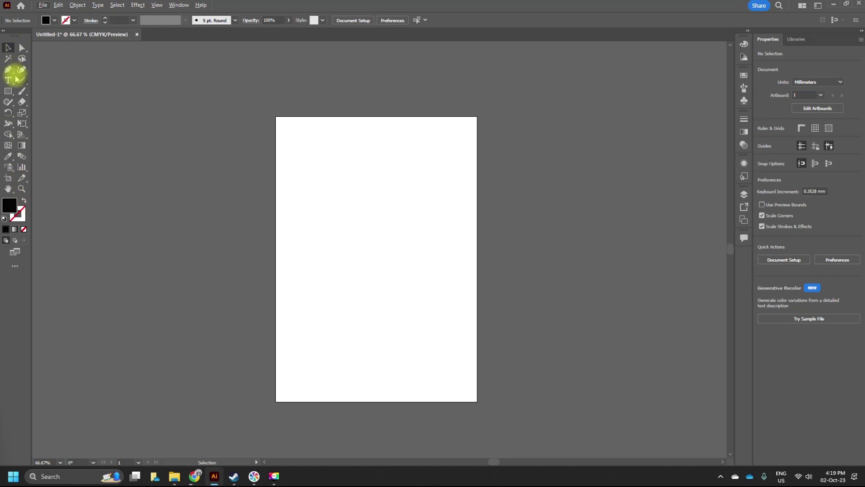
{"action": "left_click", "coordinate": [818, 7]}
{"action": "left_click", "coordinate": [344, 89]}
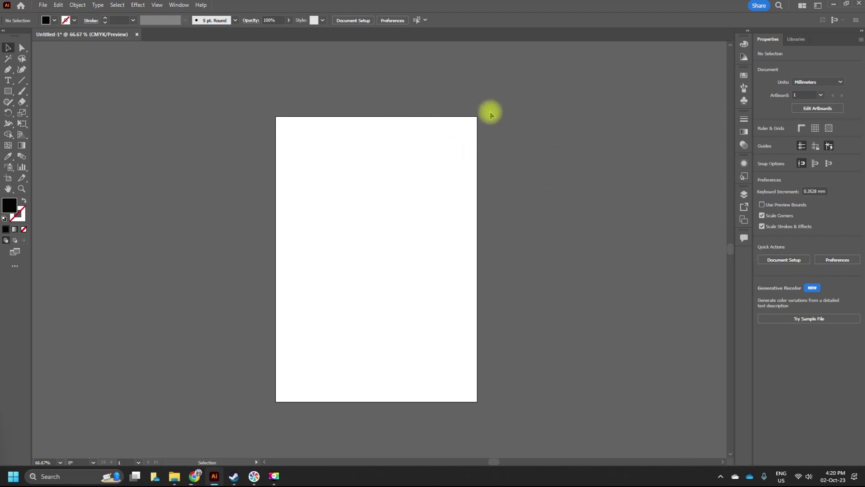
Step: Show the Color panel and detach it as an expanded floating panel over the artboard's upper right corner
{"action": "left_click", "coordinate": [174, 8]}
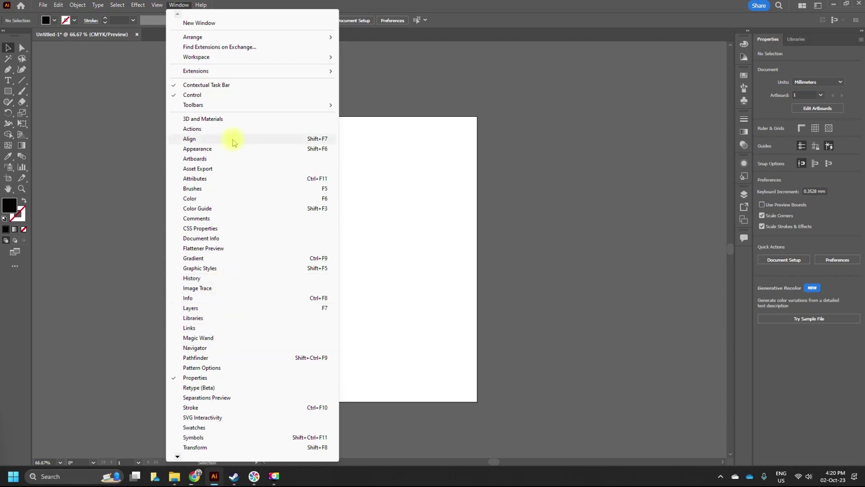
{"action": "left_click", "coordinate": [202, 199]}
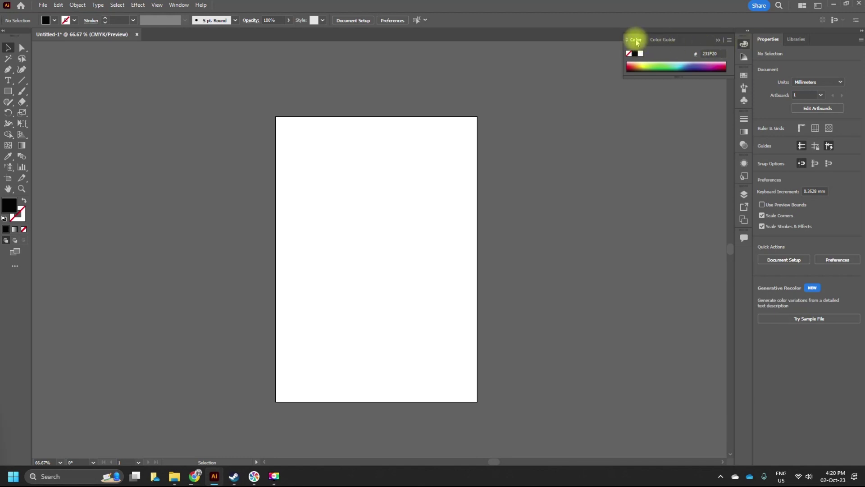
{"action": "left_click_drag", "start_coordinate": [637, 42], "coordinate": [494, 88]}
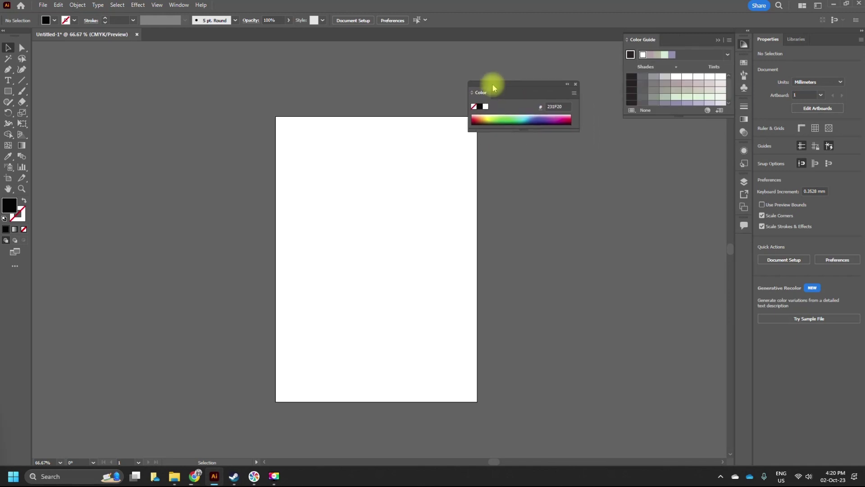
{"action": "left_click", "coordinate": [568, 84]}
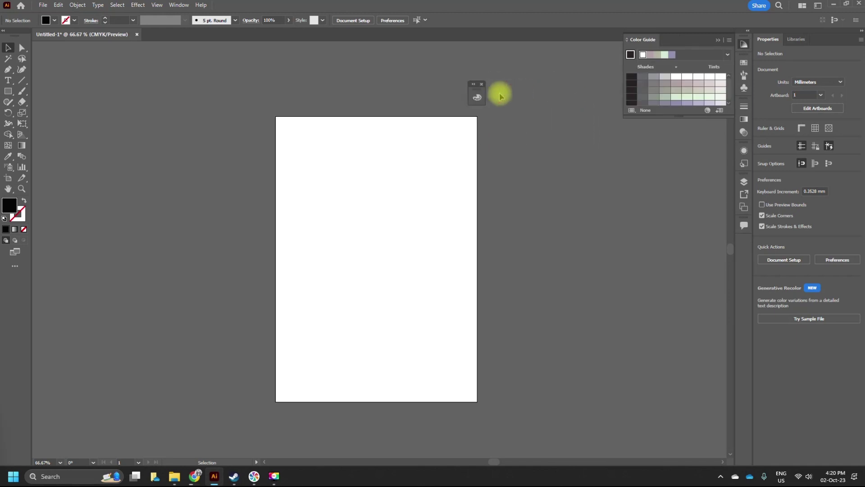
{"action": "left_click", "coordinate": [475, 96]}
{"action": "left_click", "coordinate": [473, 84]}
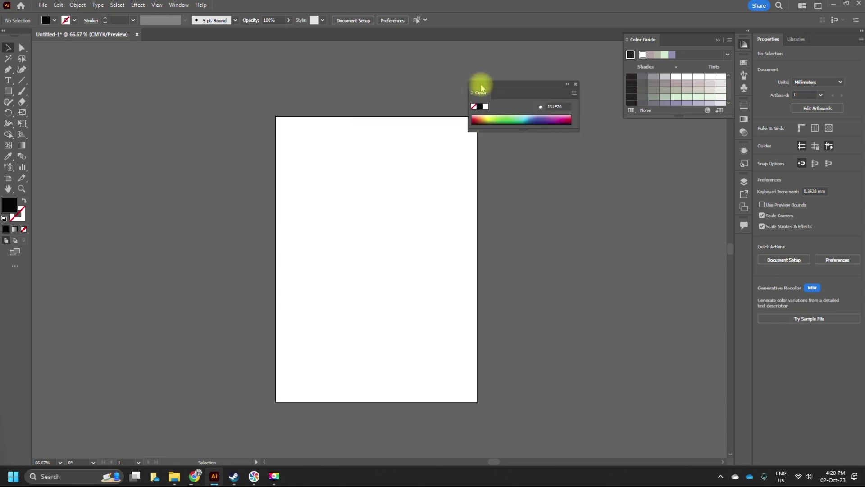
Step: Show the Color panel's full options, change the fill to its complement and select the CMYK color mode
{"action": "left_click", "coordinate": [574, 93]}
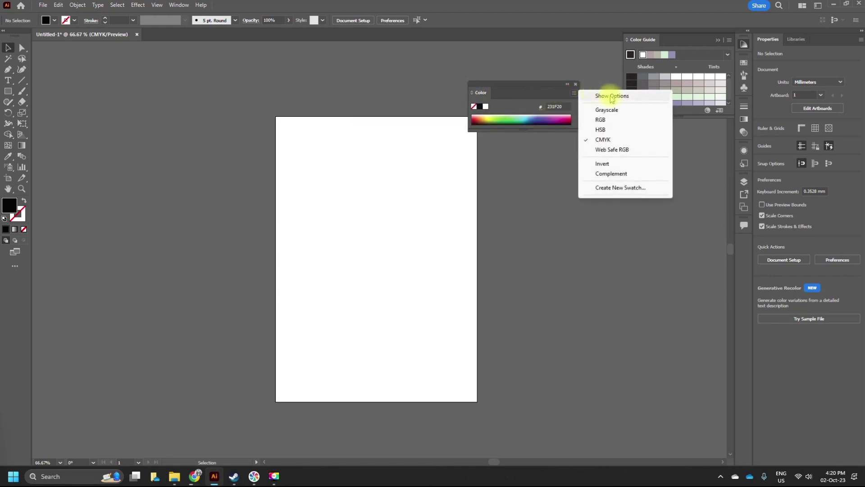
{"action": "left_click", "coordinate": [612, 97]}
{"action": "left_click", "coordinate": [574, 93]}
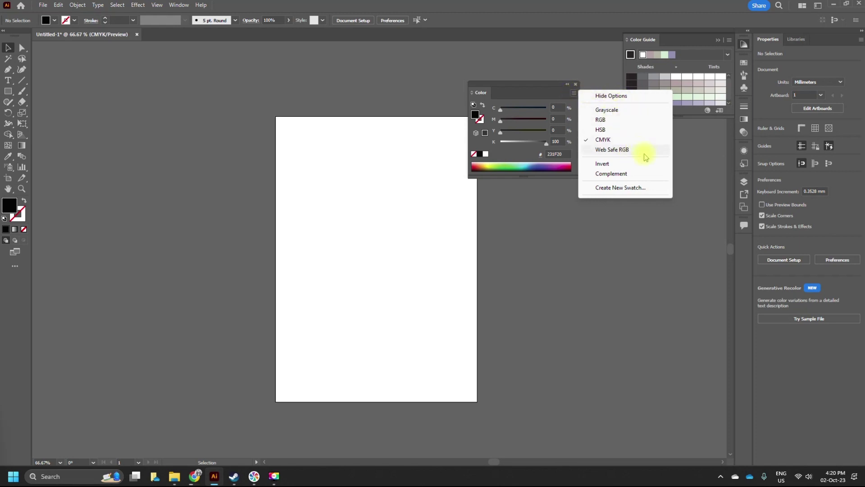
{"action": "left_click", "coordinate": [633, 174]}
{"action": "left_click", "coordinate": [574, 94]}
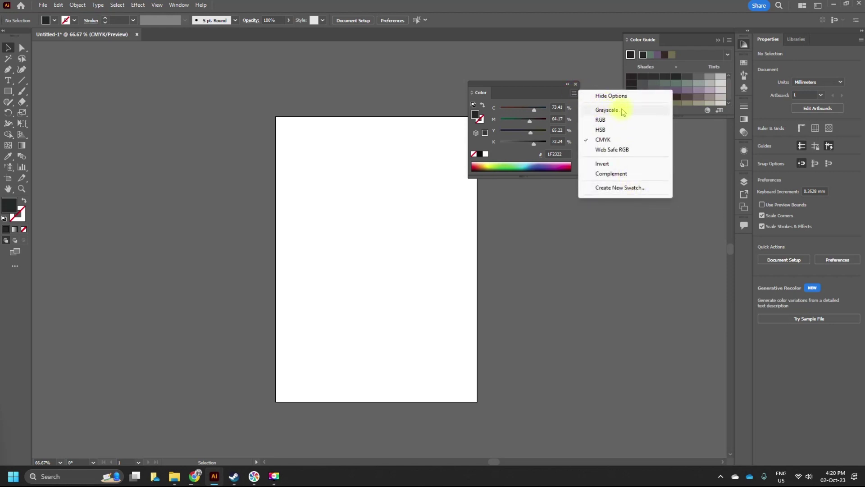
{"action": "left_click", "coordinate": [603, 139]}
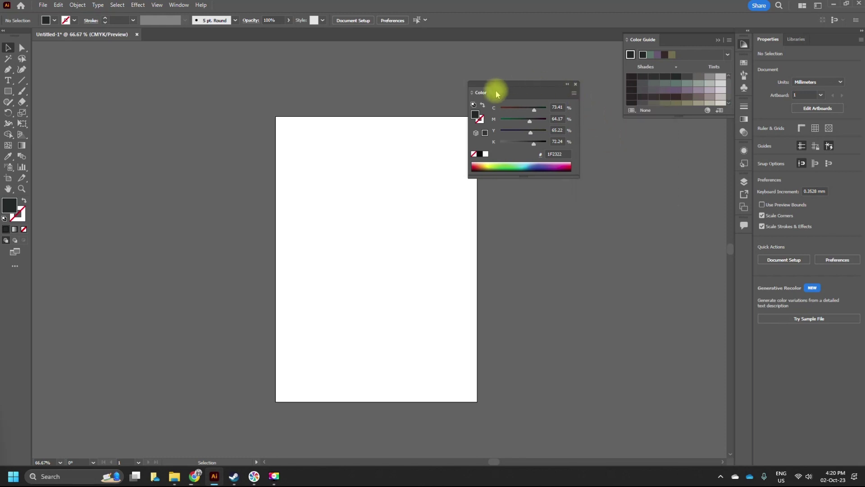
Step: Dock the Color panel beside Properties and Libraries, then detach the Libraries panel from the group and close it
{"action": "left_click_drag", "start_coordinate": [481, 93], "coordinate": [769, 40]}
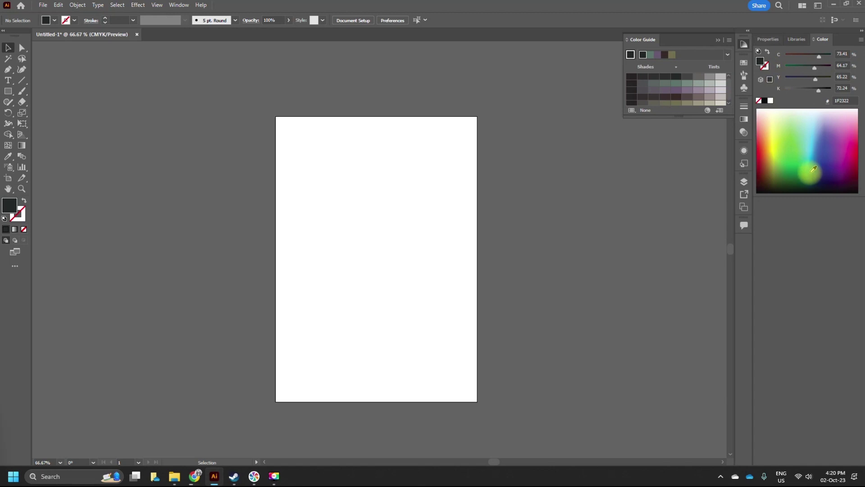
{"action": "left_click", "coordinate": [795, 39]}
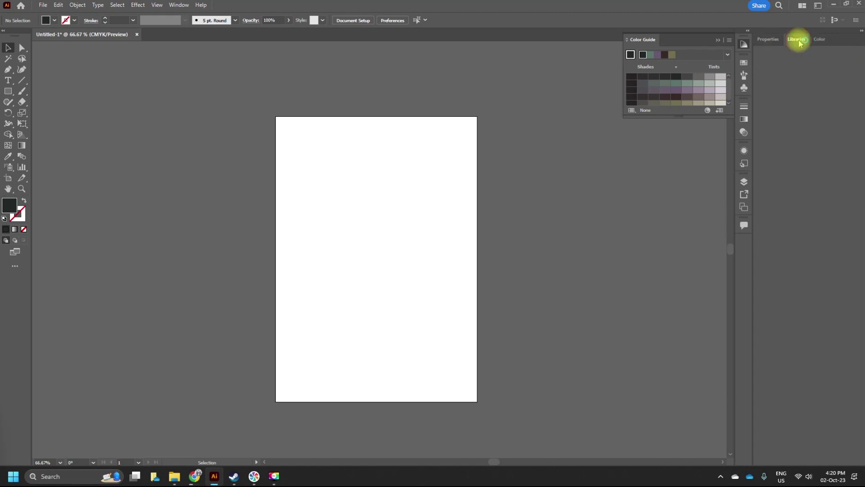
{"action": "left_click_drag", "start_coordinate": [795, 39], "coordinate": [450, 139]}
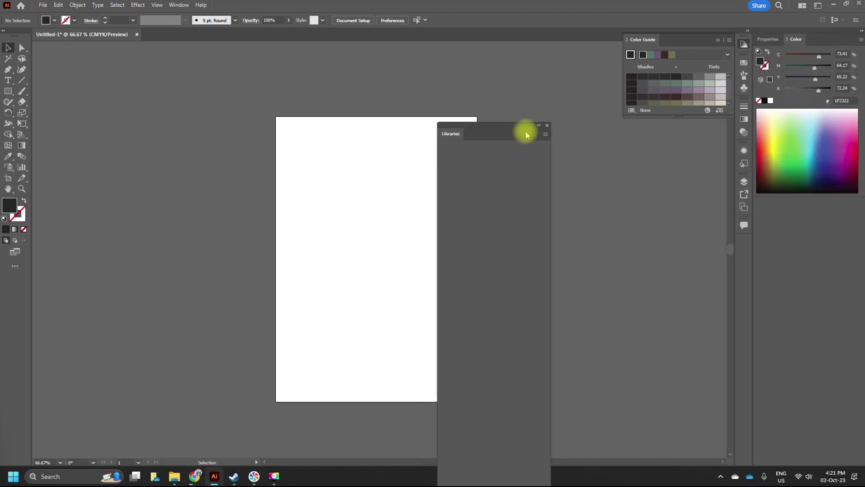
{"action": "left_click", "coordinate": [547, 127]}
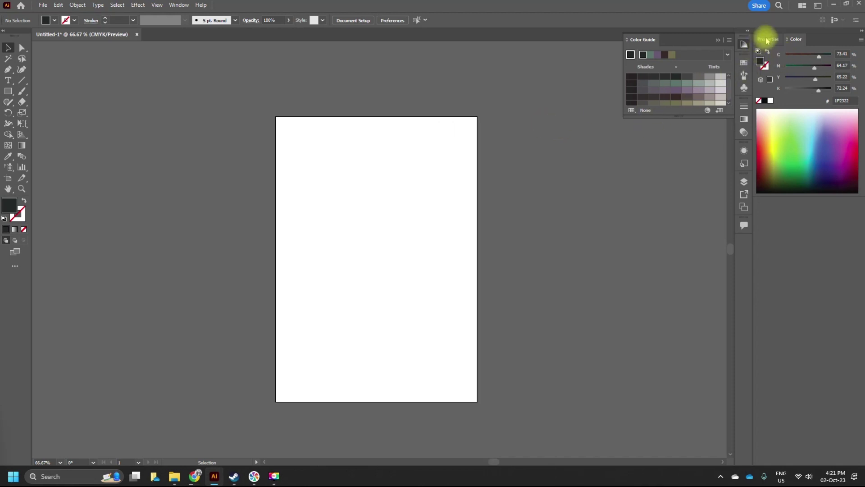
Step: Detach the Properties panel and dock it as an icon below Comments, then expand it once and collapse it again
{"action": "left_click_drag", "start_coordinate": [769, 36], "coordinate": [437, 112]}
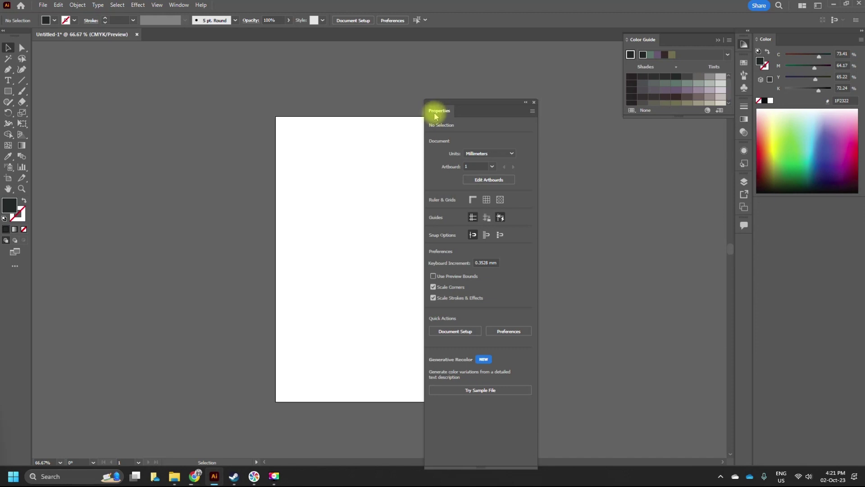
{"action": "left_click_drag", "start_coordinate": [435, 116], "coordinate": [742, 245]}
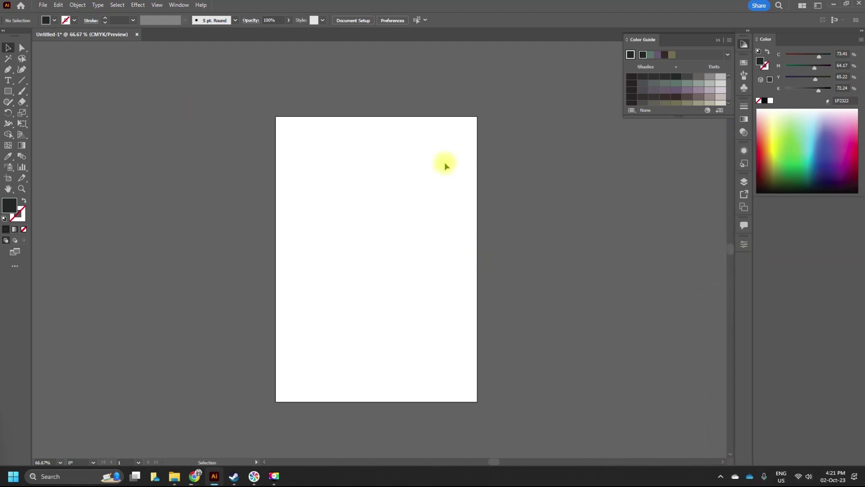
{"action": "left_click", "coordinate": [744, 244]}
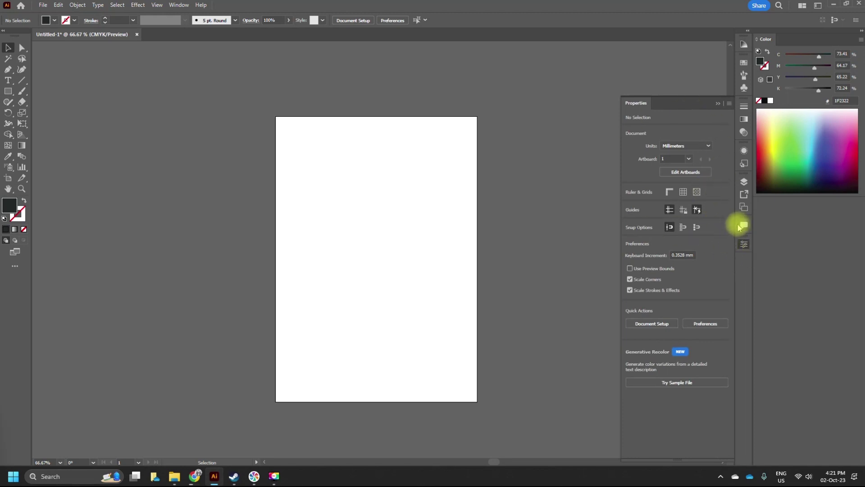
{"action": "left_click", "coordinate": [718, 103]}
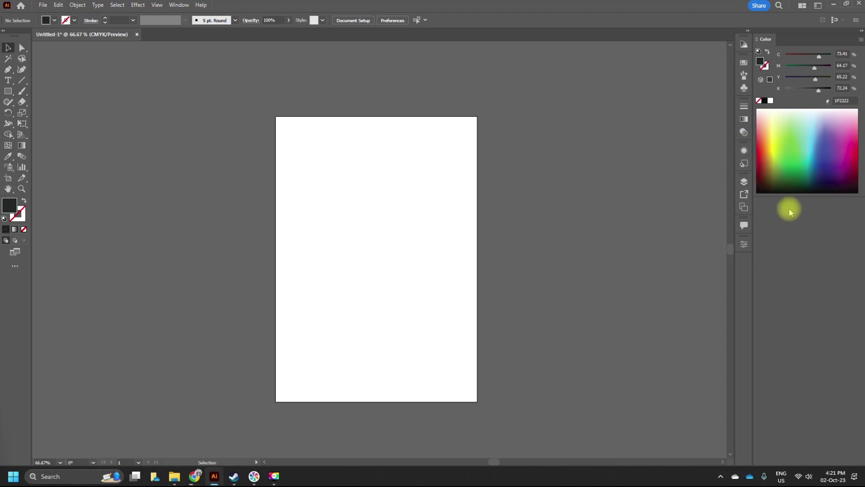
Step: Dock the Layers panel directly below the Color panel and collapse the remaining Asset Export and Artboards group
{"action": "left_click", "coordinate": [744, 184]}
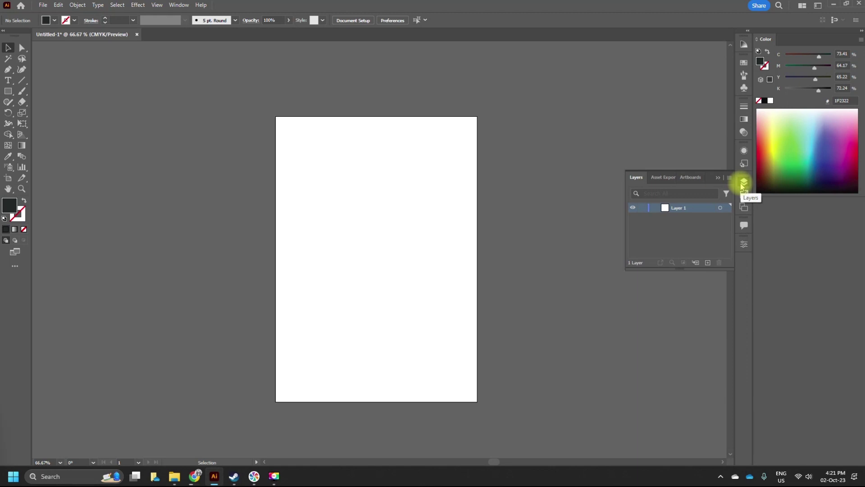
{"action": "left_click_drag", "start_coordinate": [636, 181], "coordinate": [779, 206]}
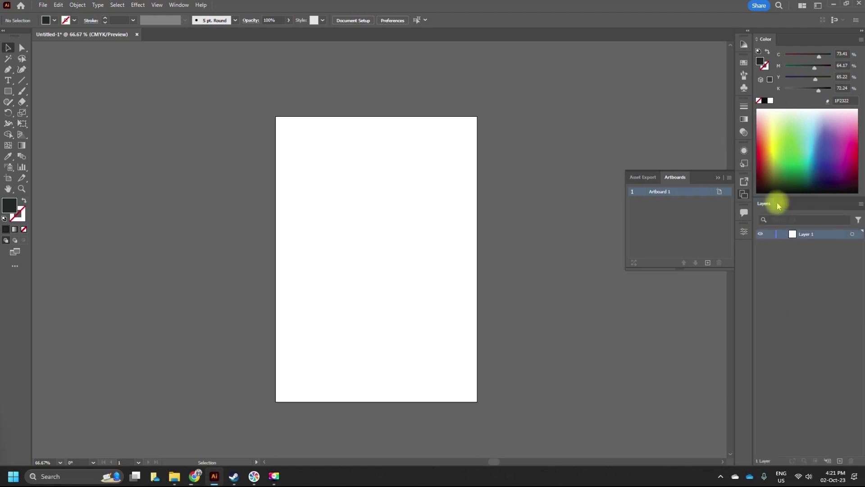
{"action": "left_click", "coordinate": [718, 177]}
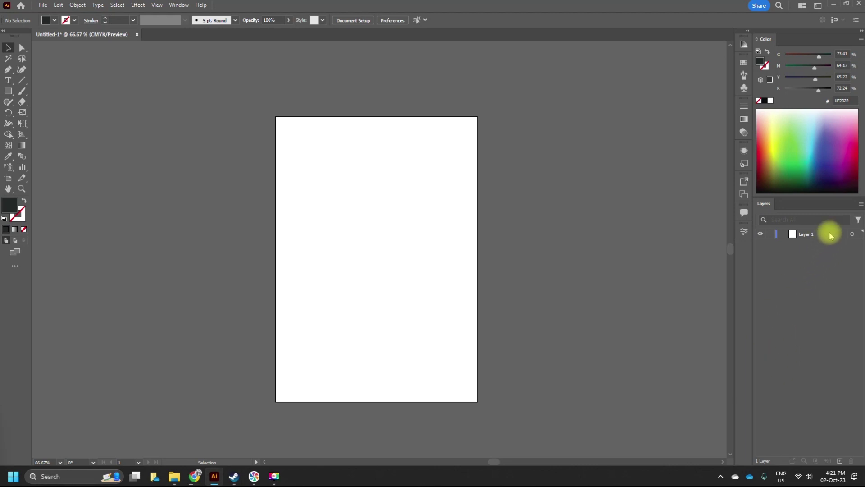
Step: Expand the docked Stroke panel to view its weight option and collapse it back to an icon
{"action": "left_click", "coordinate": [744, 107]}
{"action": "left_click", "coordinate": [744, 106]}
{"action": "left_click", "coordinate": [744, 106]}
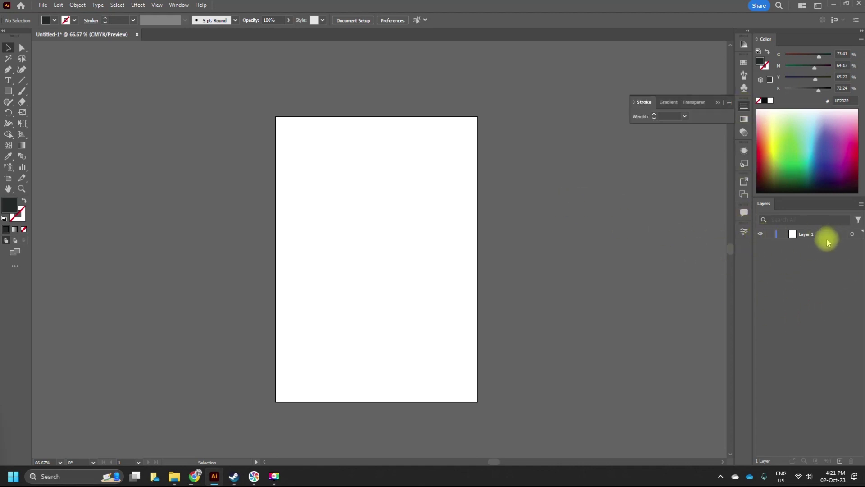
{"action": "left_click", "coordinate": [717, 103]}
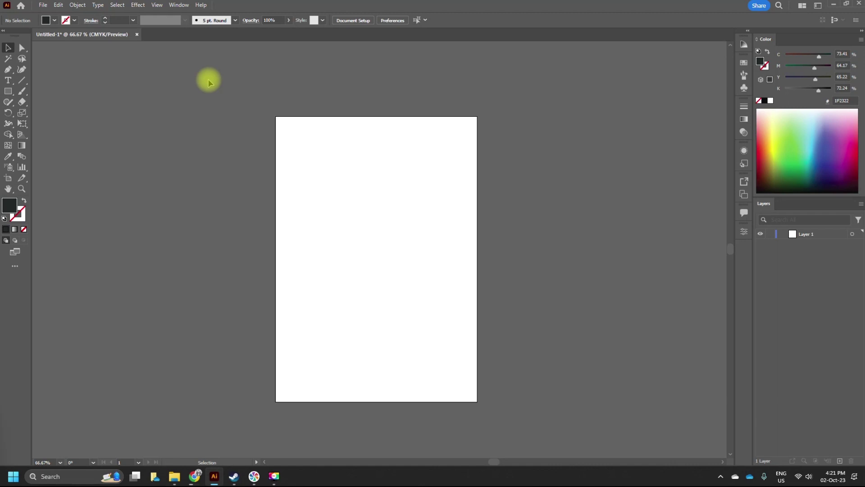
{"action": "scroll", "coordinate": [276, 250], "scroll_direction": "left", "scroll_amount": 3}
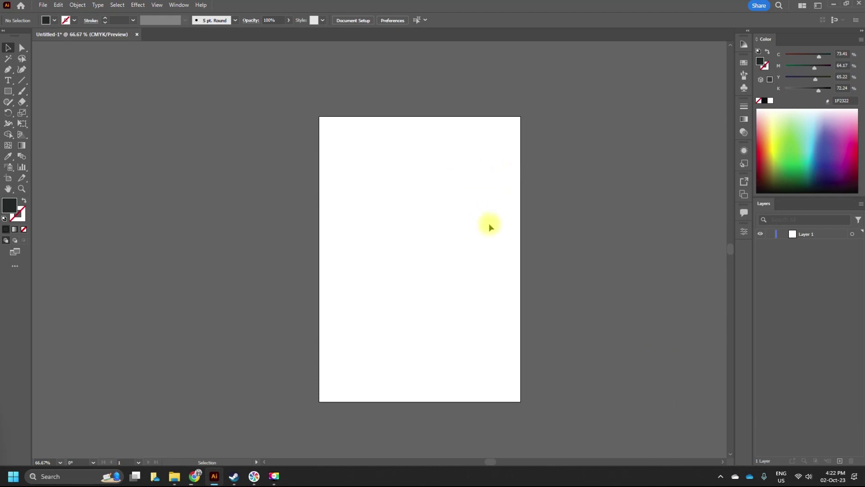
{"action": "scroll", "coordinate": [490, 227], "scroll_direction": "right", "scroll_amount": 1}
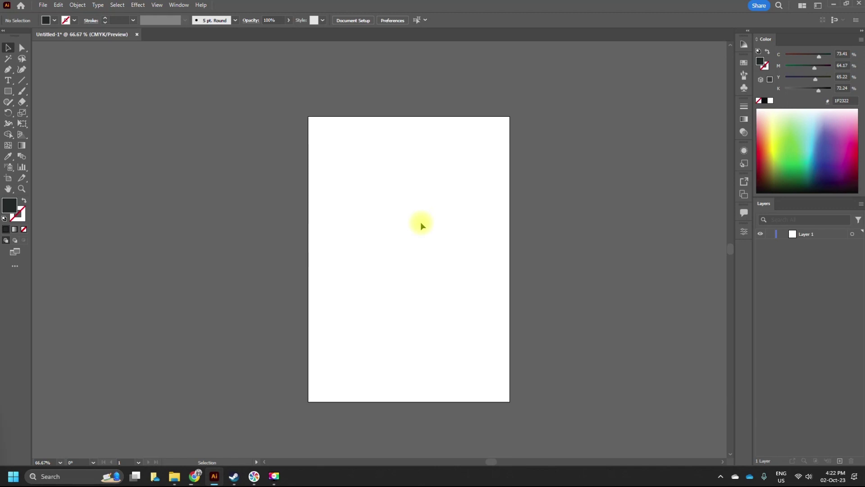
{"action": "scroll", "coordinate": [420, 225], "scroll_direction": "down", "scroll_amount": 2}
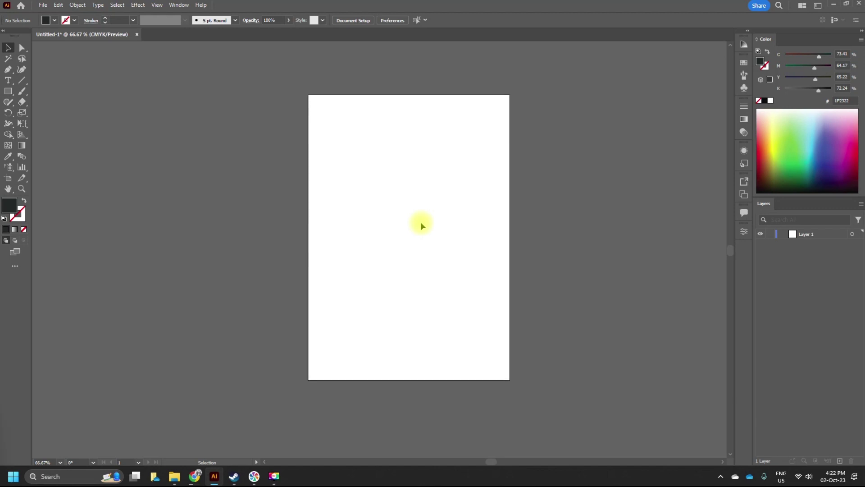
{"action": "scroll", "coordinate": [420, 222], "scroll_direction": "left", "scroll_amount": 1}
{"action": "scroll", "coordinate": [420, 222], "scroll_direction": "up", "scroll_amount": 1}
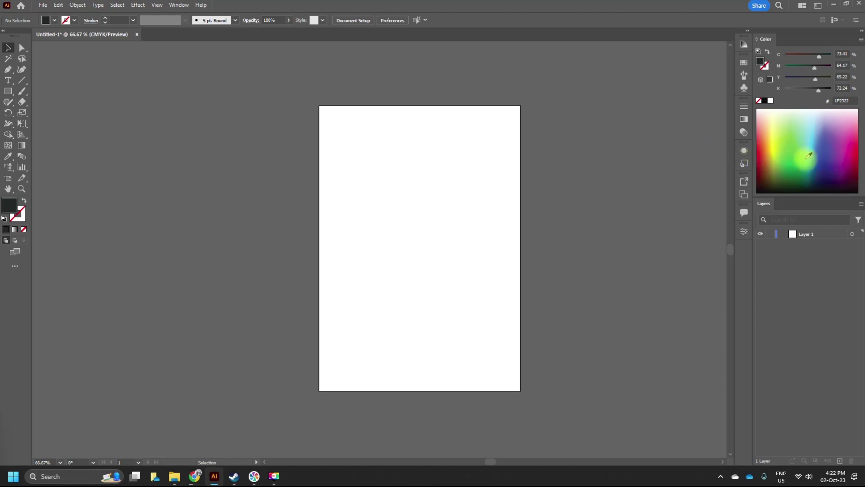
Step: Pick a light cyan fill from the Color panel's spectrum, about C 49, M 0, Y 11, K 0
{"action": "left_click", "coordinate": [782, 139]}
{"action": "left_click", "coordinate": [806, 142]}
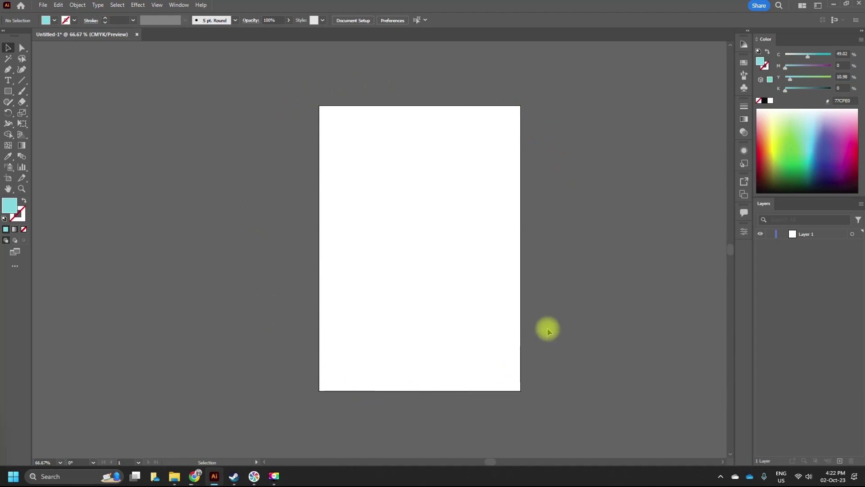
{"action": "scroll", "coordinate": [548, 331], "scroll_direction": "right", "scroll_amount": 1}
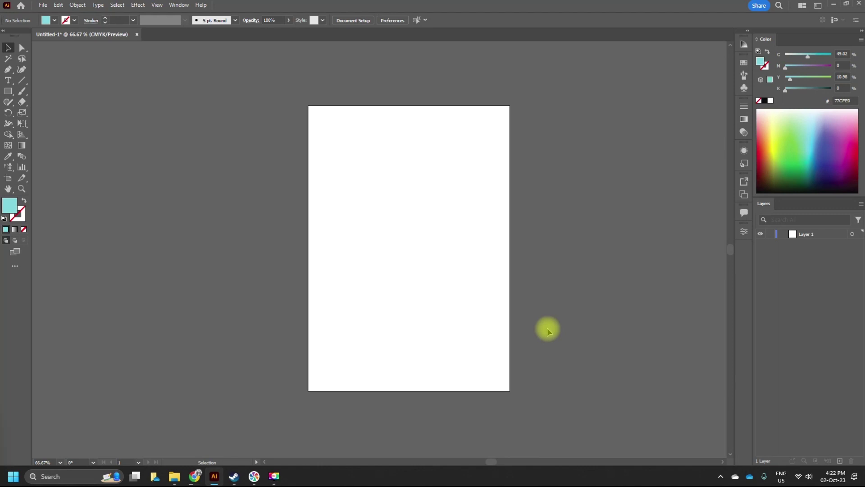